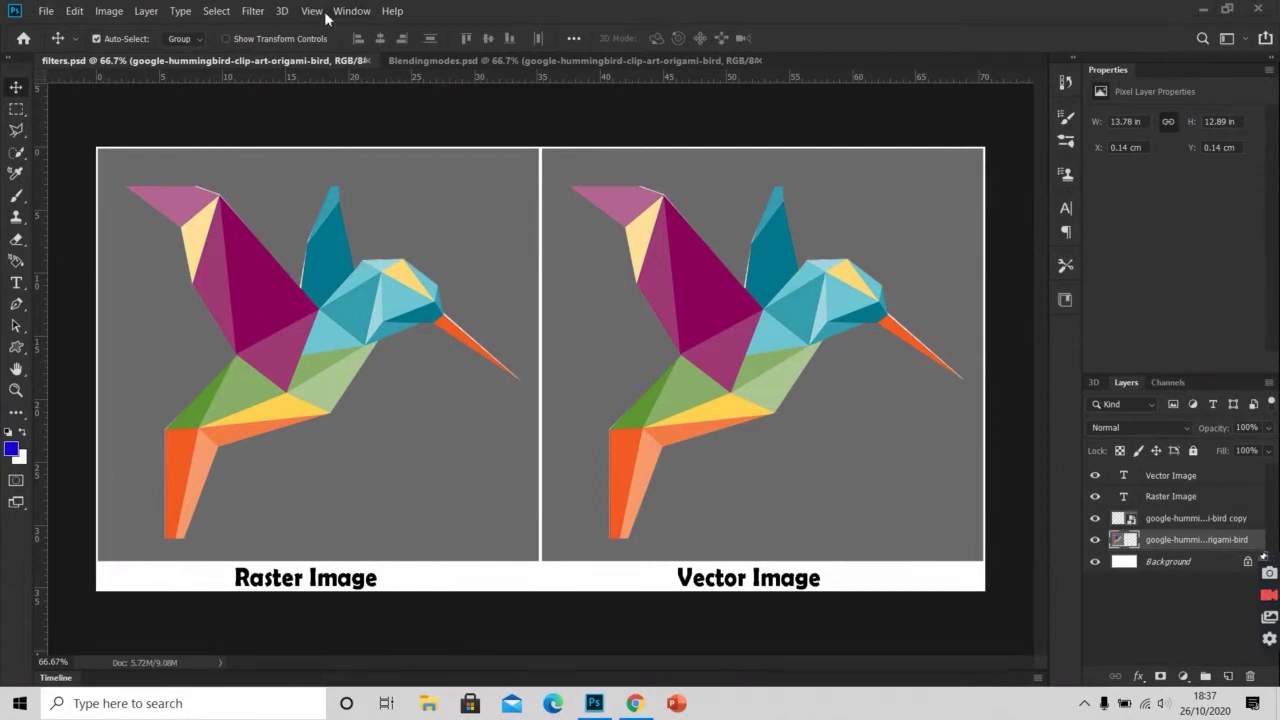
- Open the Filter Gallery on the raster hummingbird and expand the Artistic filters
{"action": "left_click", "coordinate": [253, 12]}
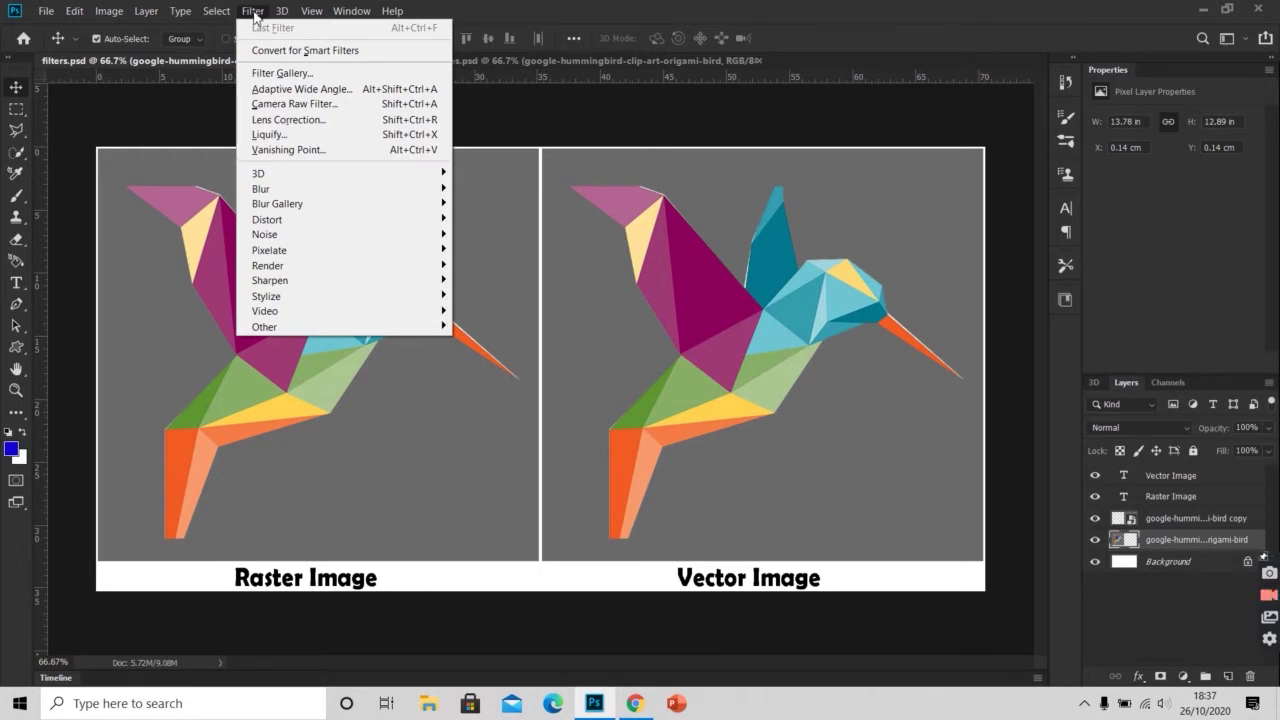
{"action": "left_click", "coordinate": [260, 72]}
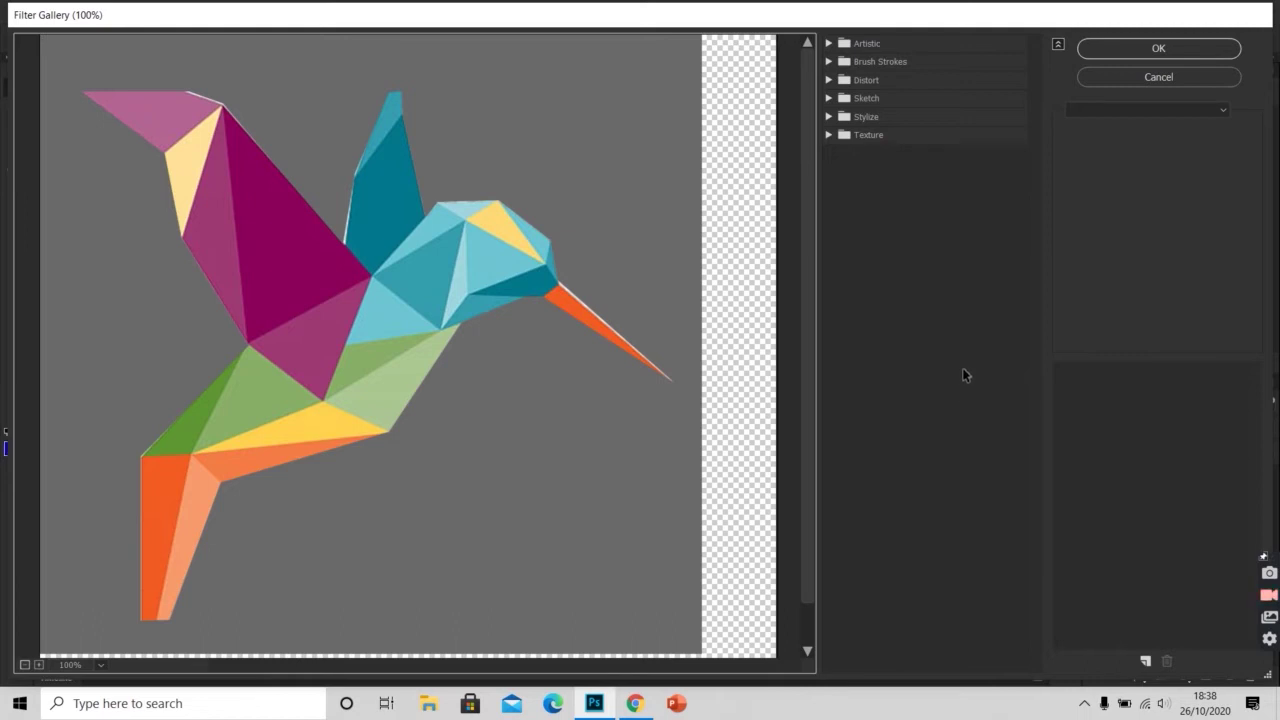
{"action": "left_click", "coordinate": [835, 44]}
- Preview the Artistic effects Colored Pencil, Film Grain, Fresco, Neon Glow and Rough Pastels
{"action": "left_click", "coordinate": [856, 75]}
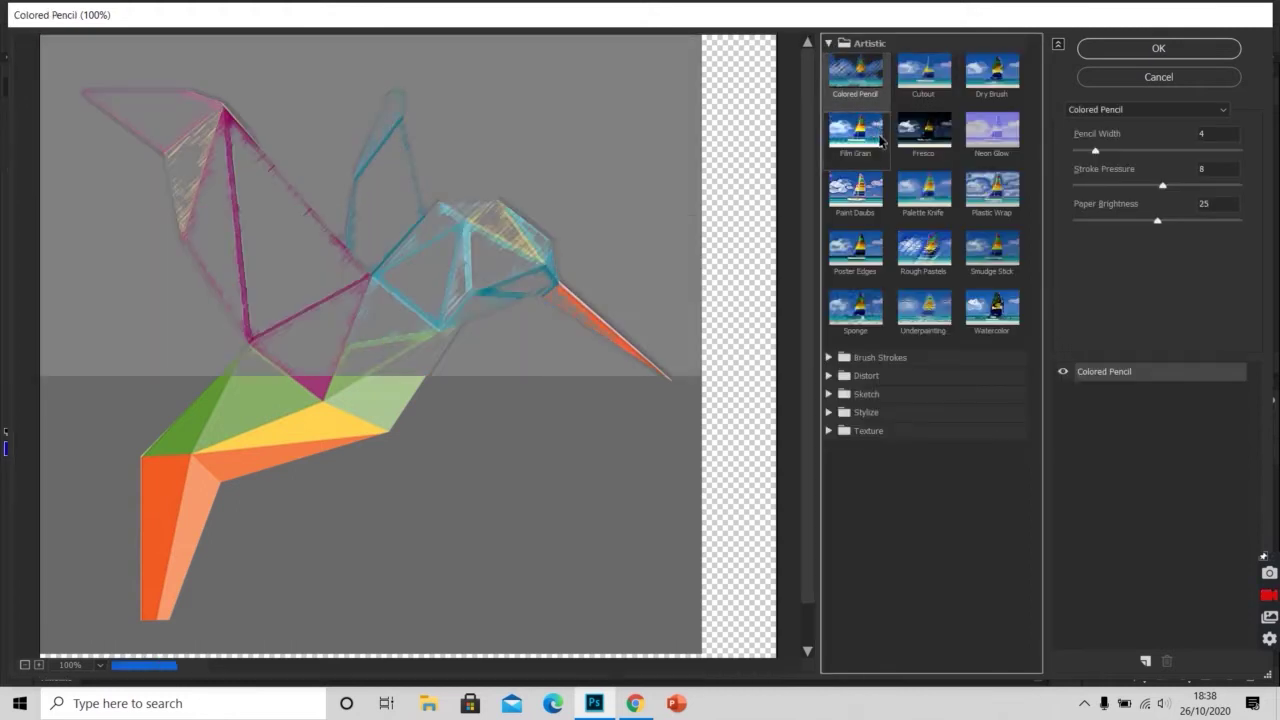
{"action": "left_click", "coordinate": [858, 132]}
{"action": "left_click", "coordinate": [924, 132]}
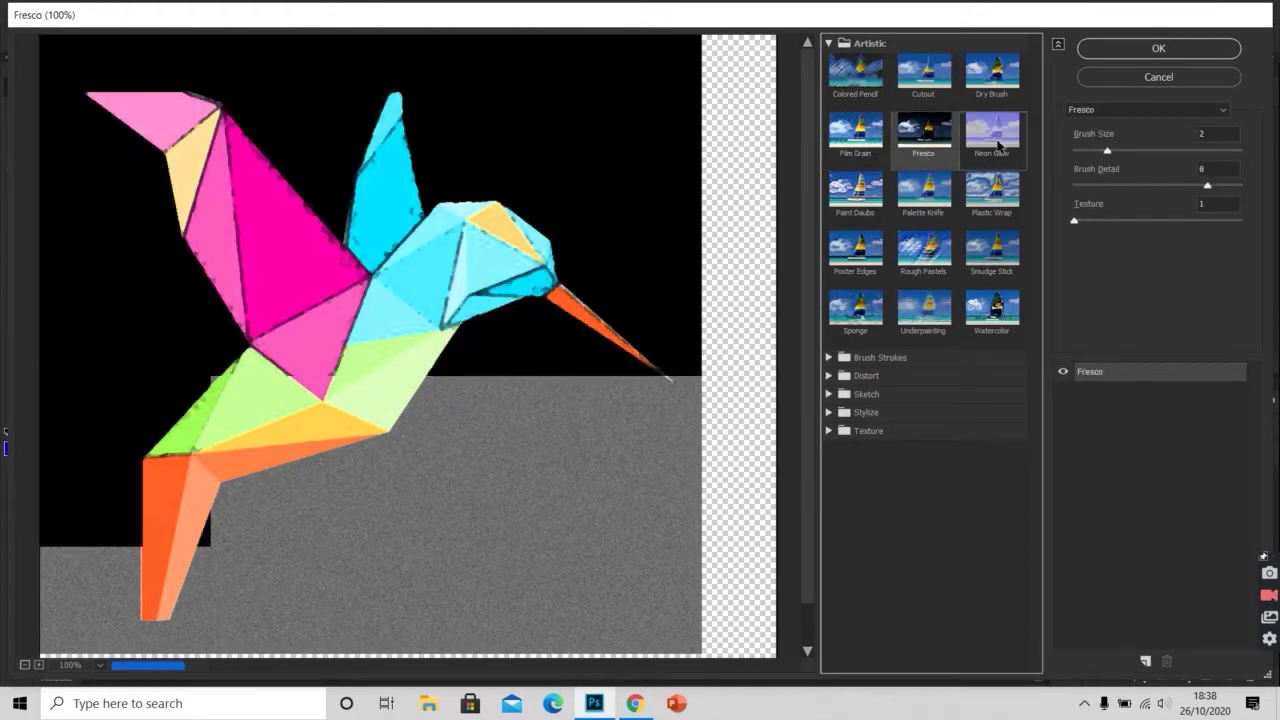
{"action": "left_click", "coordinate": [991, 130]}
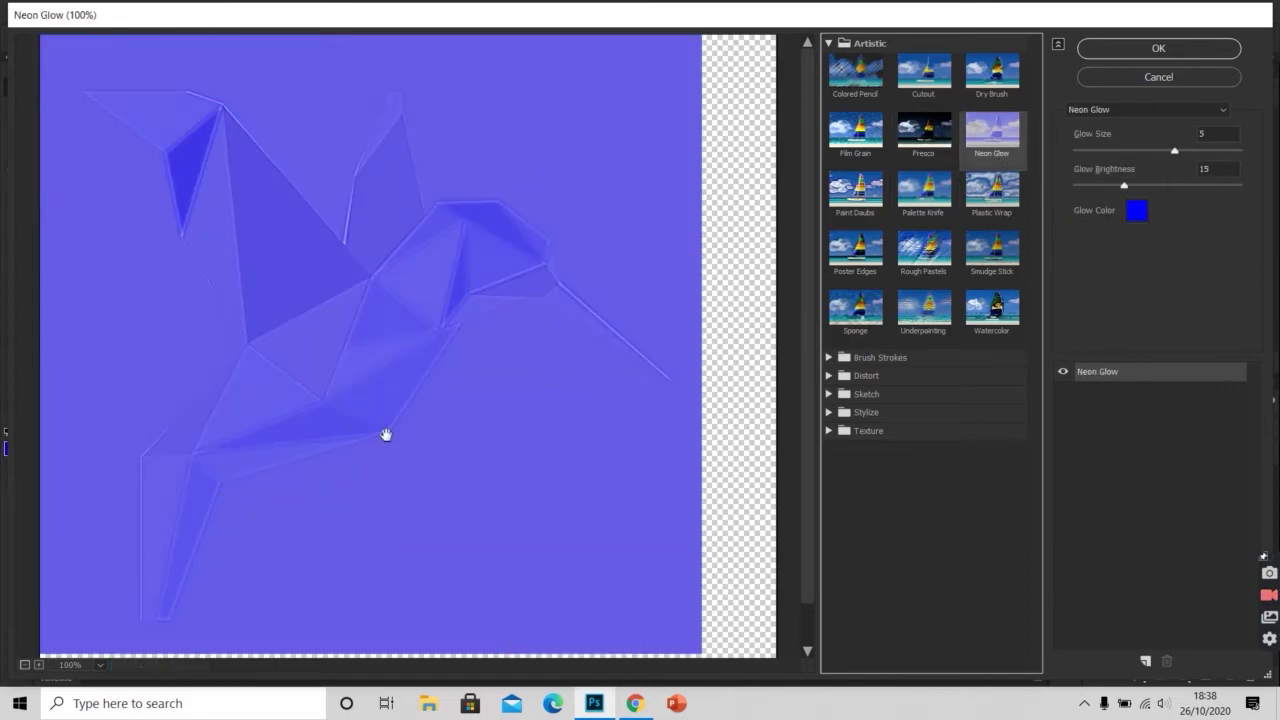
{"action": "left_click", "coordinate": [940, 252]}
- Preview Accented Edges, Diffuse Glow and Chrome from Brush Strokes, Distort and Sketch
{"action": "left_click", "coordinate": [829, 357]}
{"action": "left_click", "coordinate": [855, 388]}
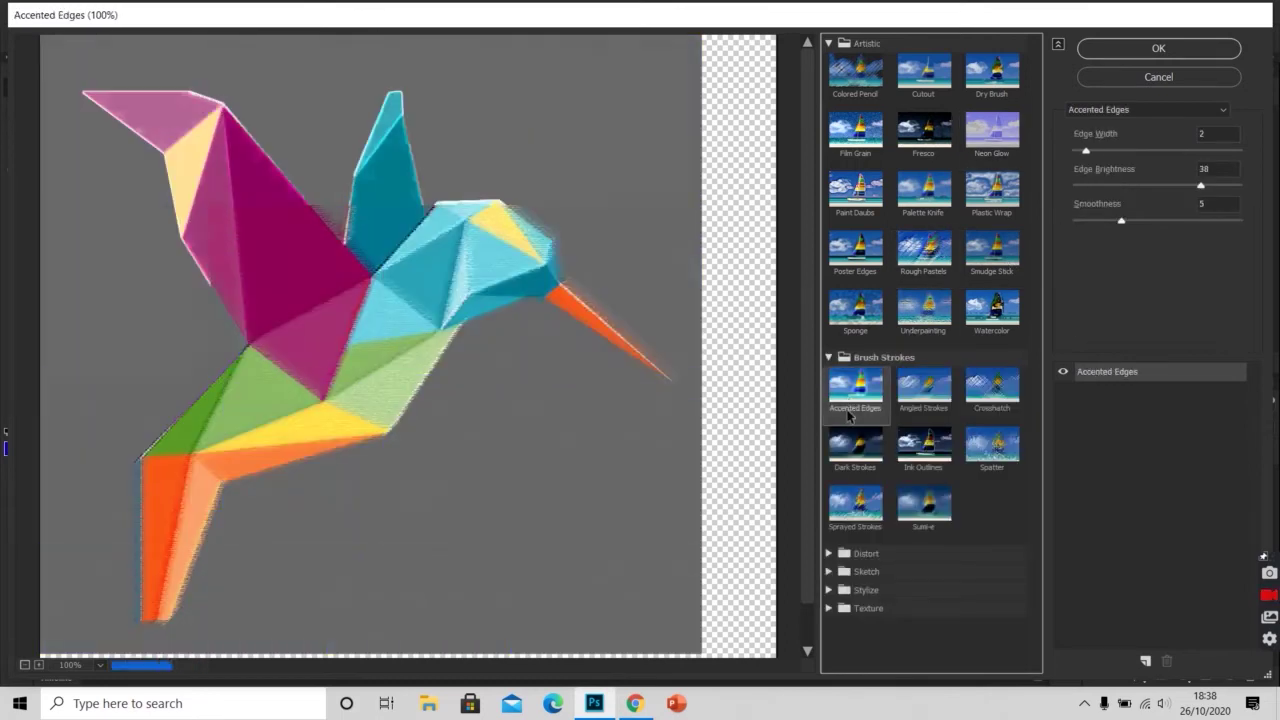
{"action": "left_click", "coordinate": [828, 553]}
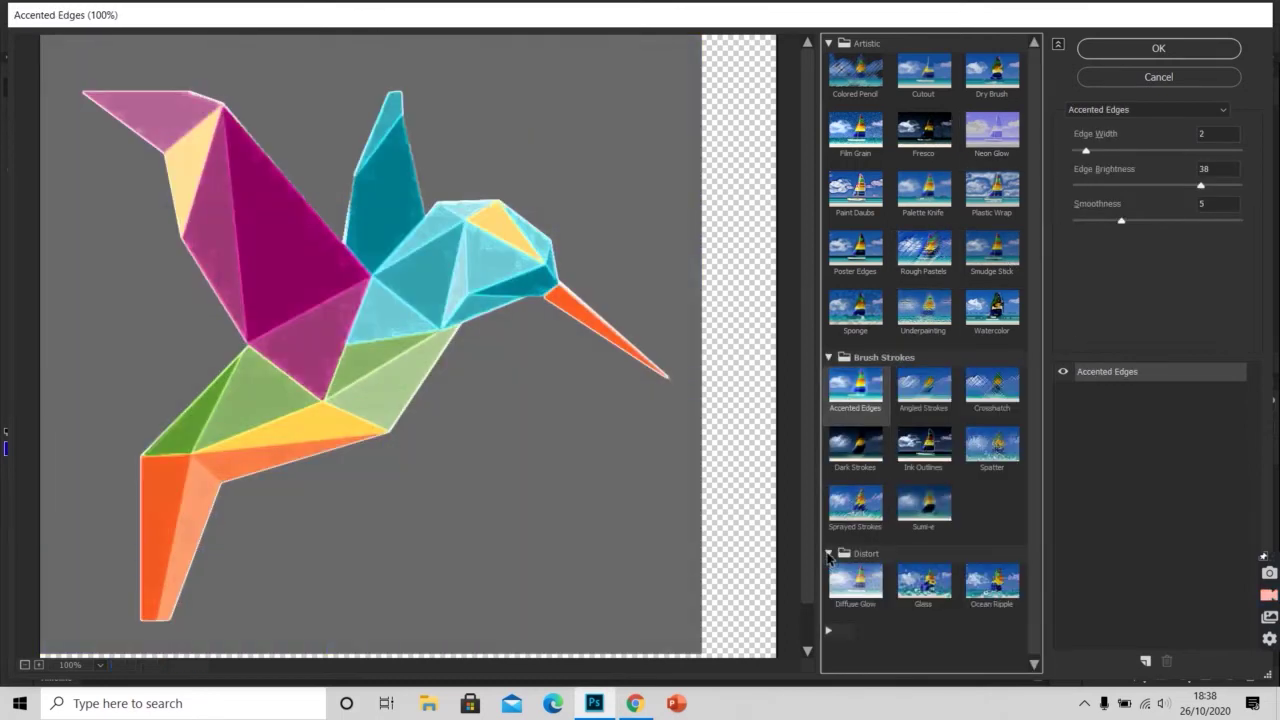
{"action": "left_click", "coordinate": [866, 596]}
{"action": "left_click", "coordinate": [829, 625]}
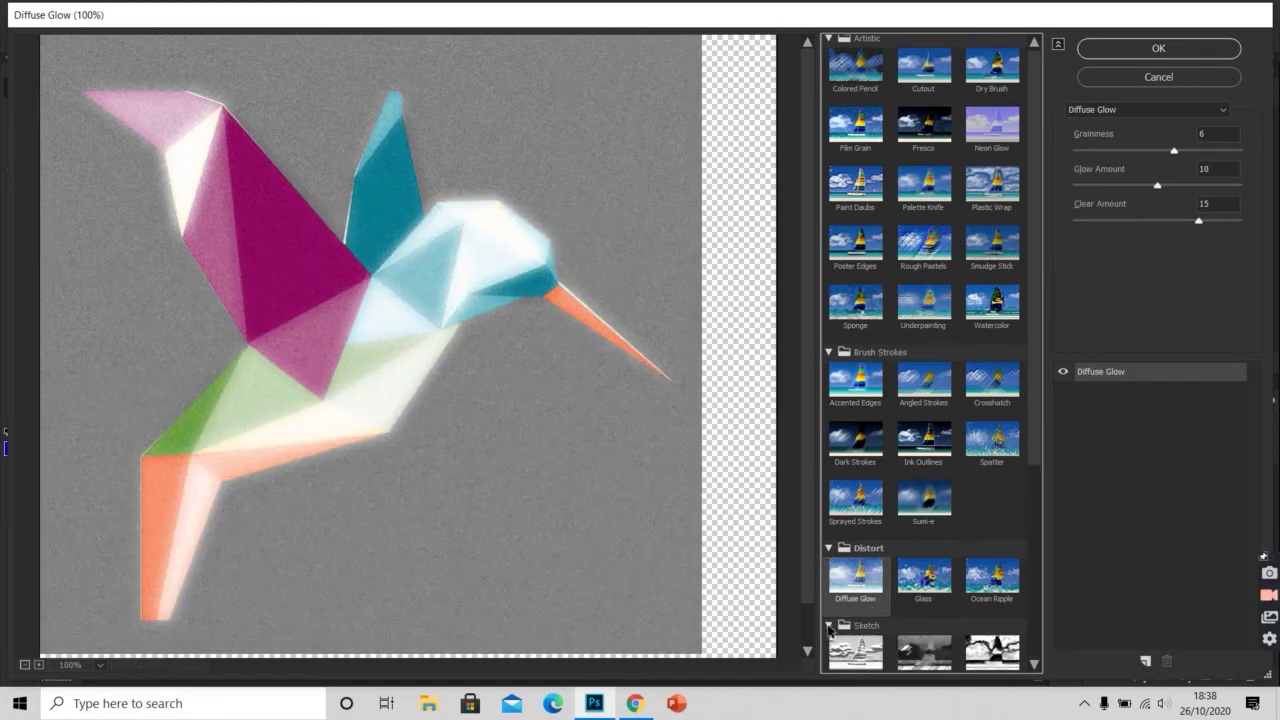
{"action": "left_click", "coordinate": [857, 470]}
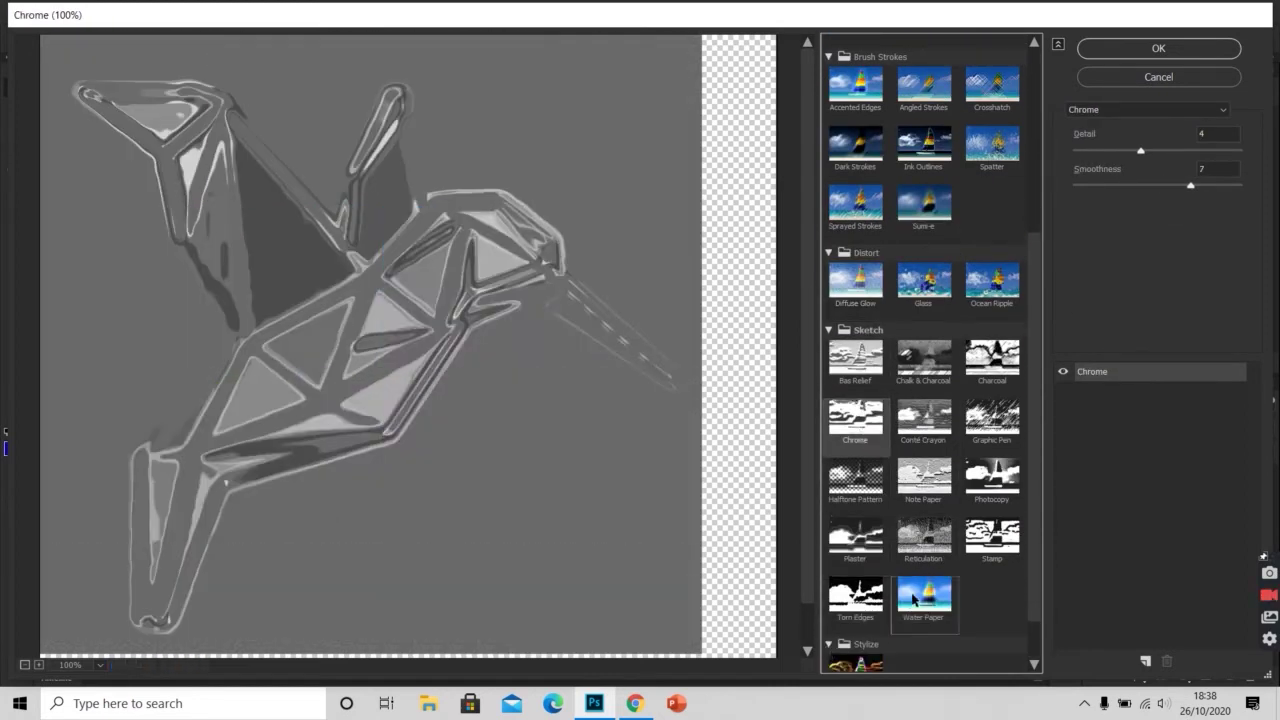
- Preview Glowing Edges from Stylize, then Stained Glass from Texture
{"action": "left_click", "coordinate": [842, 646]}
{"action": "left_click", "coordinate": [872, 615]}
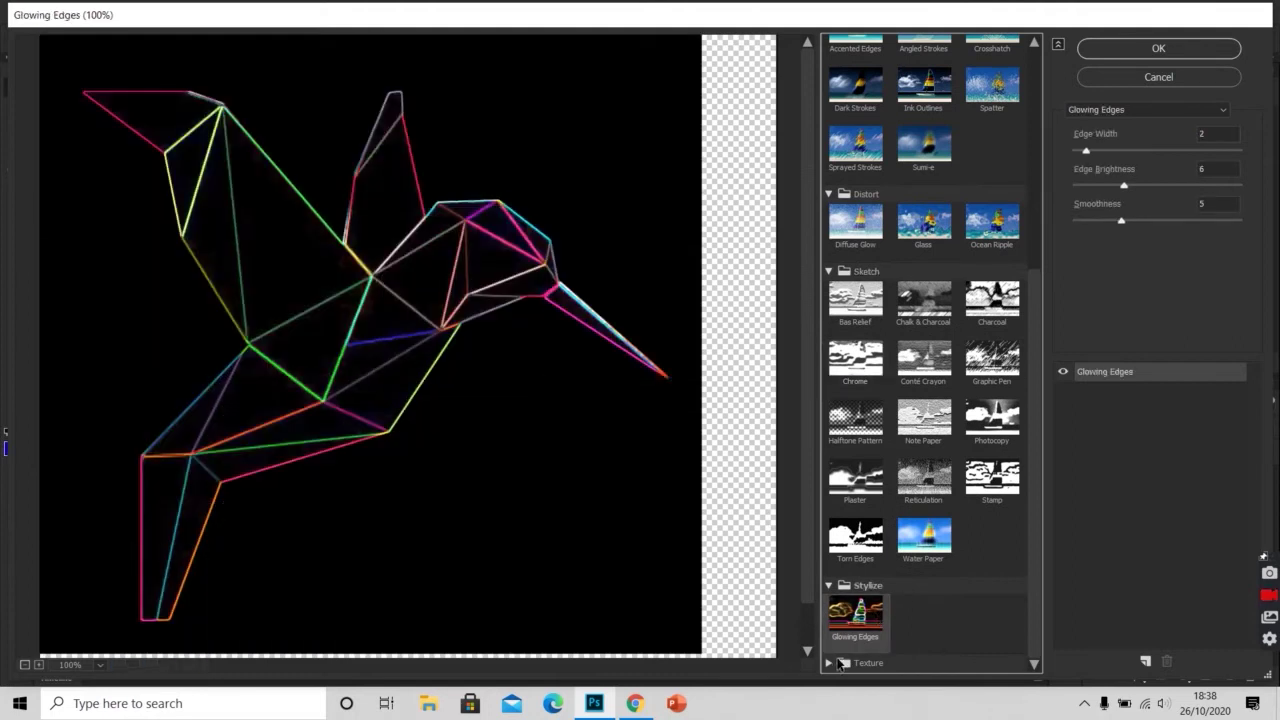
{"action": "left_click", "coordinate": [844, 656]}
{"action": "scroll", "coordinate": [844, 656], "scroll_direction": "down", "scroll_amount": 3}
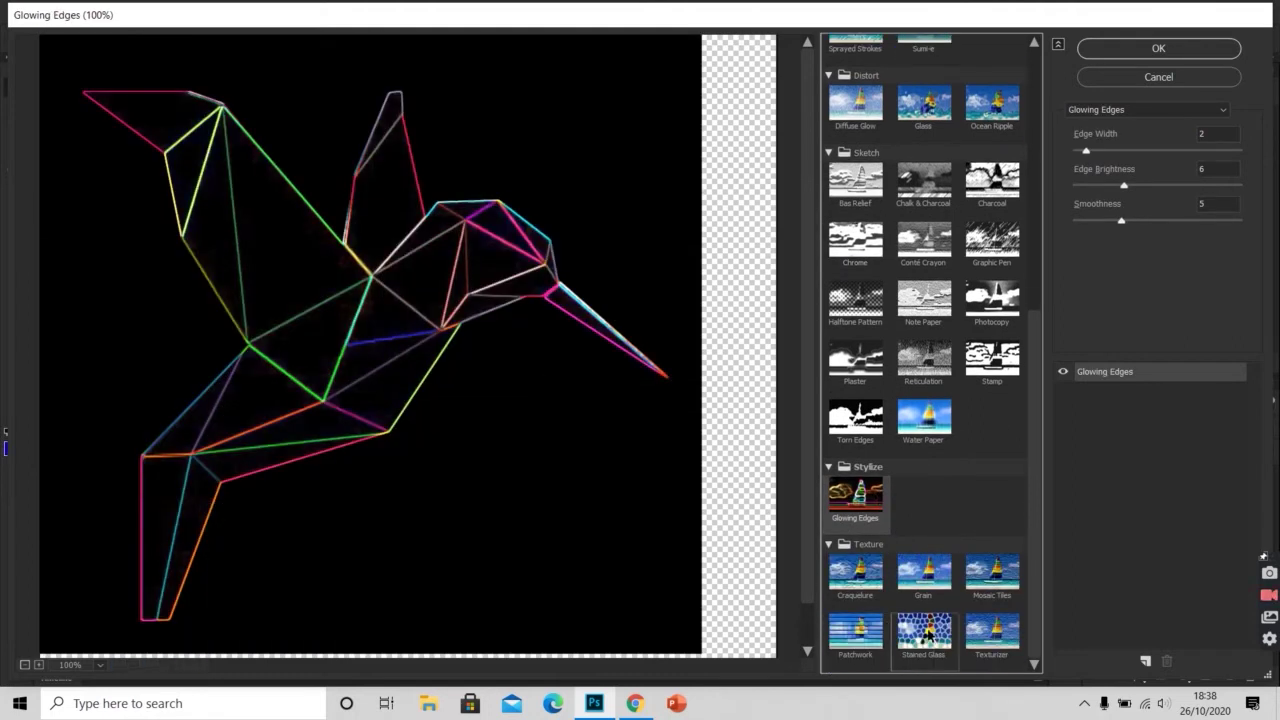
{"action": "left_click", "coordinate": [923, 632]}
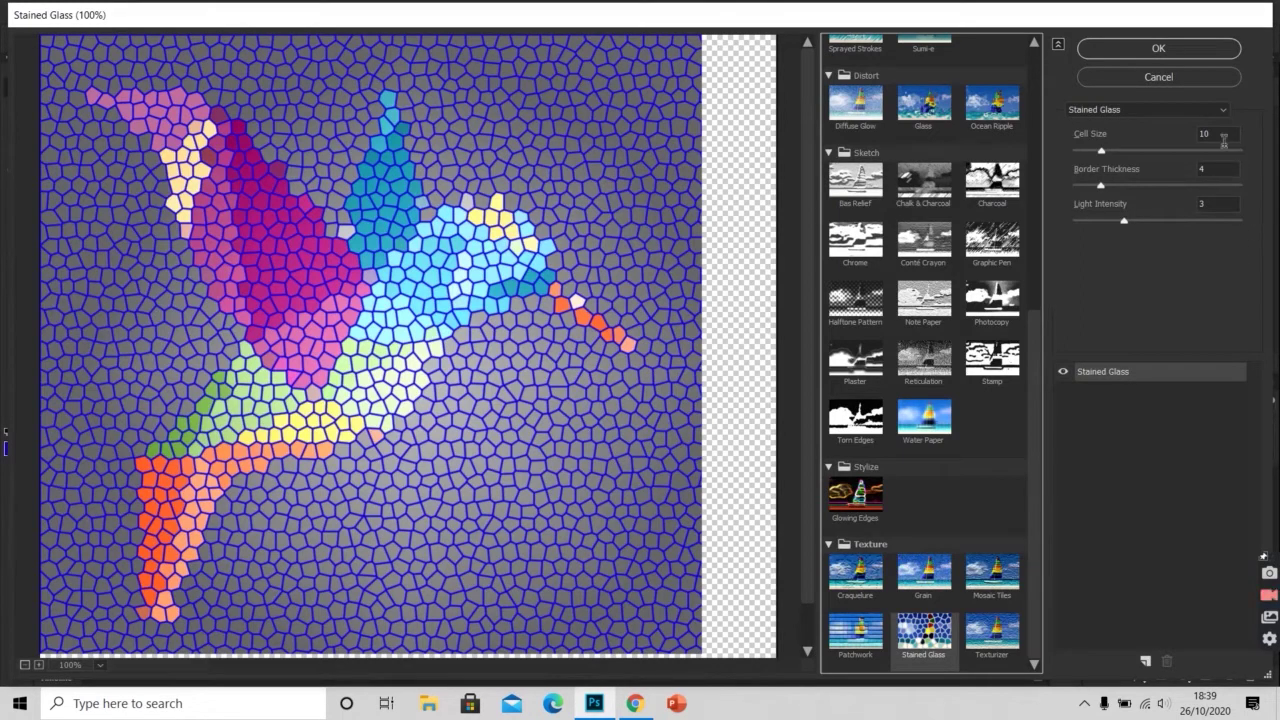
- Thicken the Stained Glass borders, set Cell Size to 19, and apply it to the bird
{"action": "left_click_drag", "start_coordinate": [1106, 184], "coordinate": [1139, 184]}
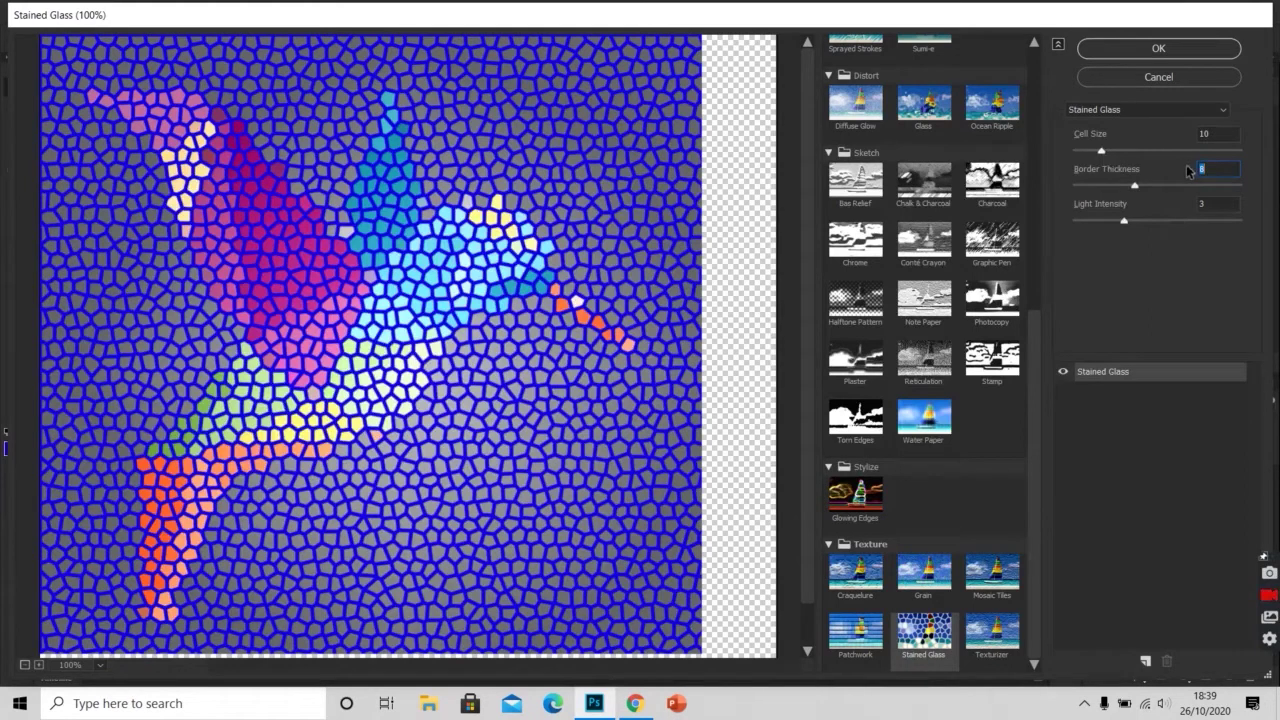
{"action": "left_click", "coordinate": [1152, 151]}
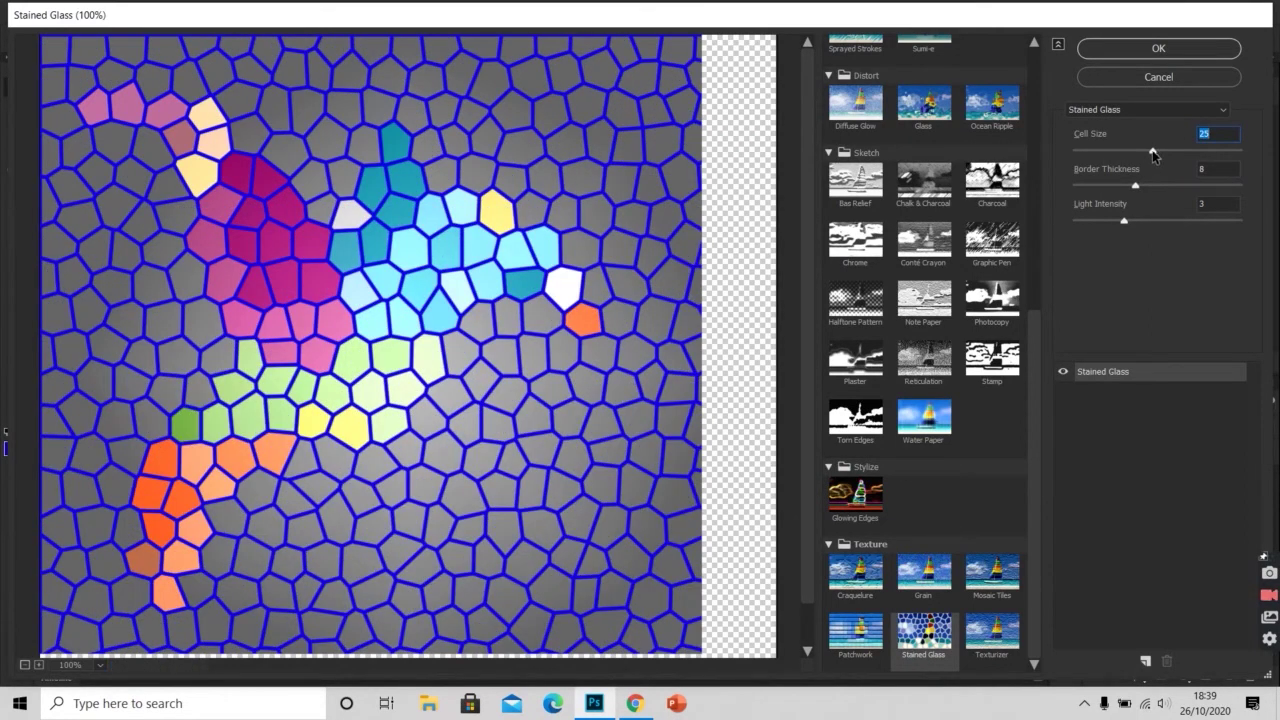
{"action": "left_click_drag", "start_coordinate": [1153, 152], "coordinate": [1107, 192]}
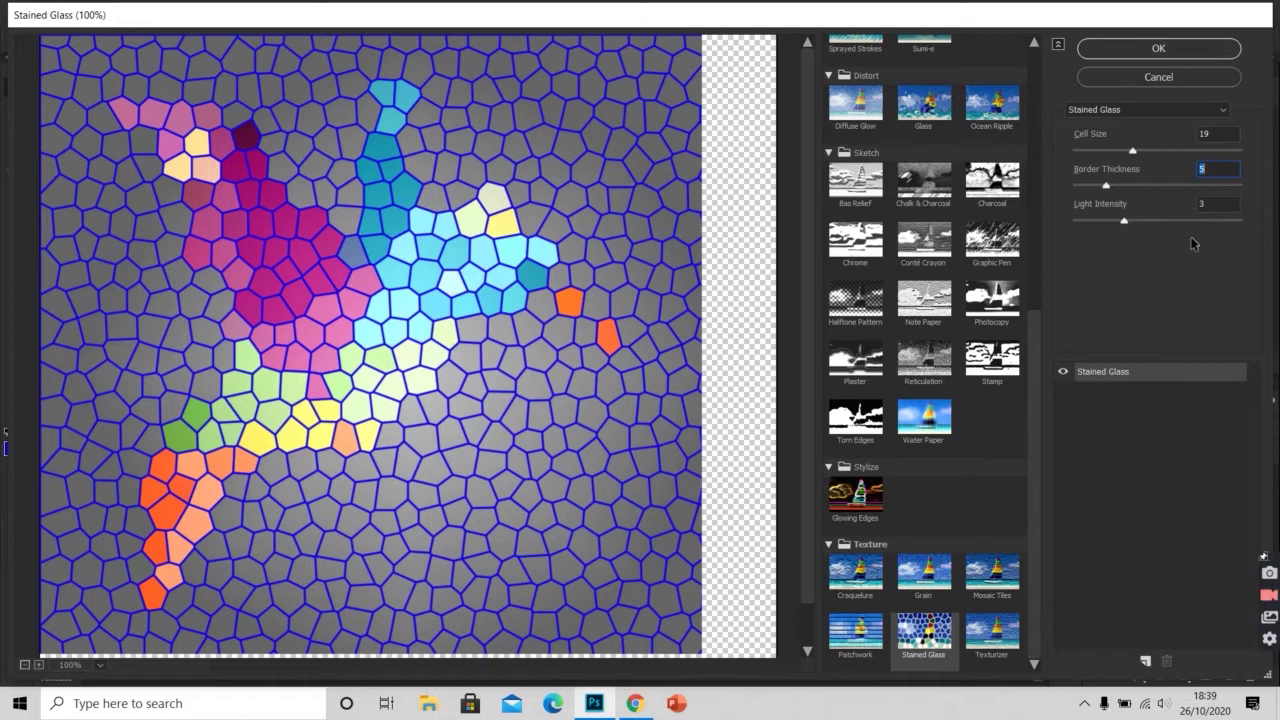
{"action": "left_click", "coordinate": [1197, 52]}
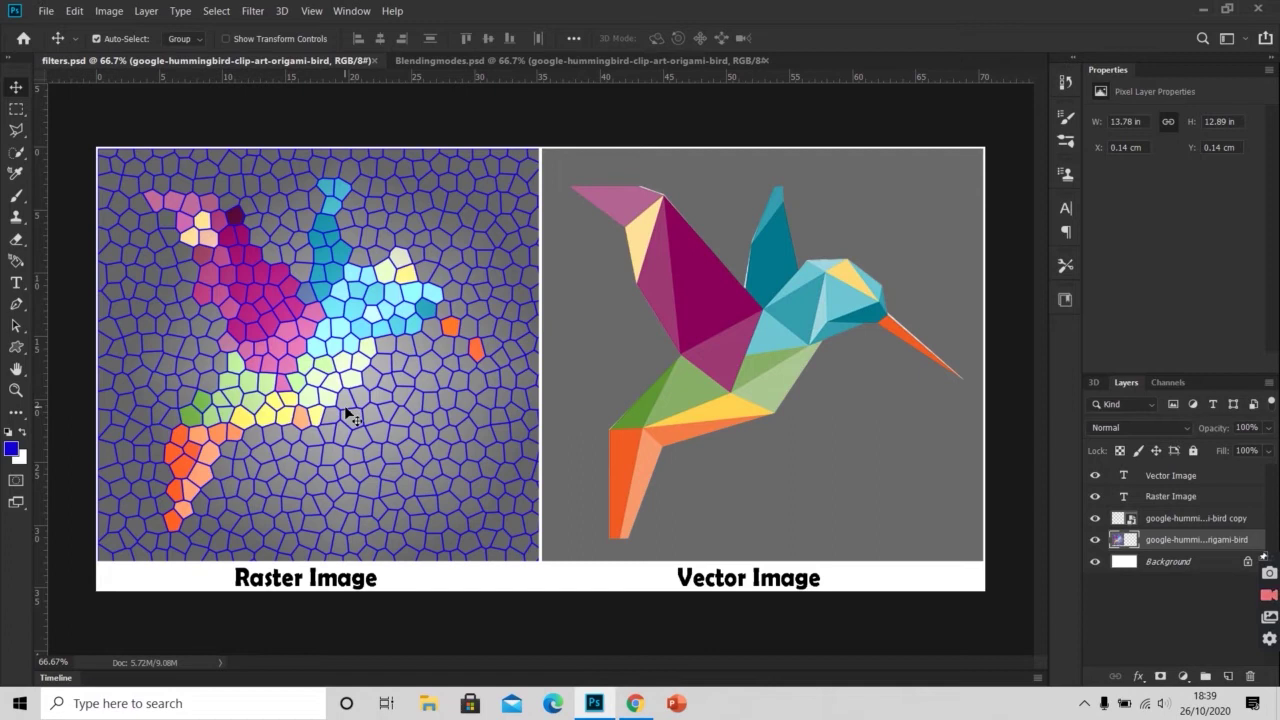
- Undo the Stained Glass effect to restore the original origami hummingbird
{"action": "key", "text": "ctrl+z"}
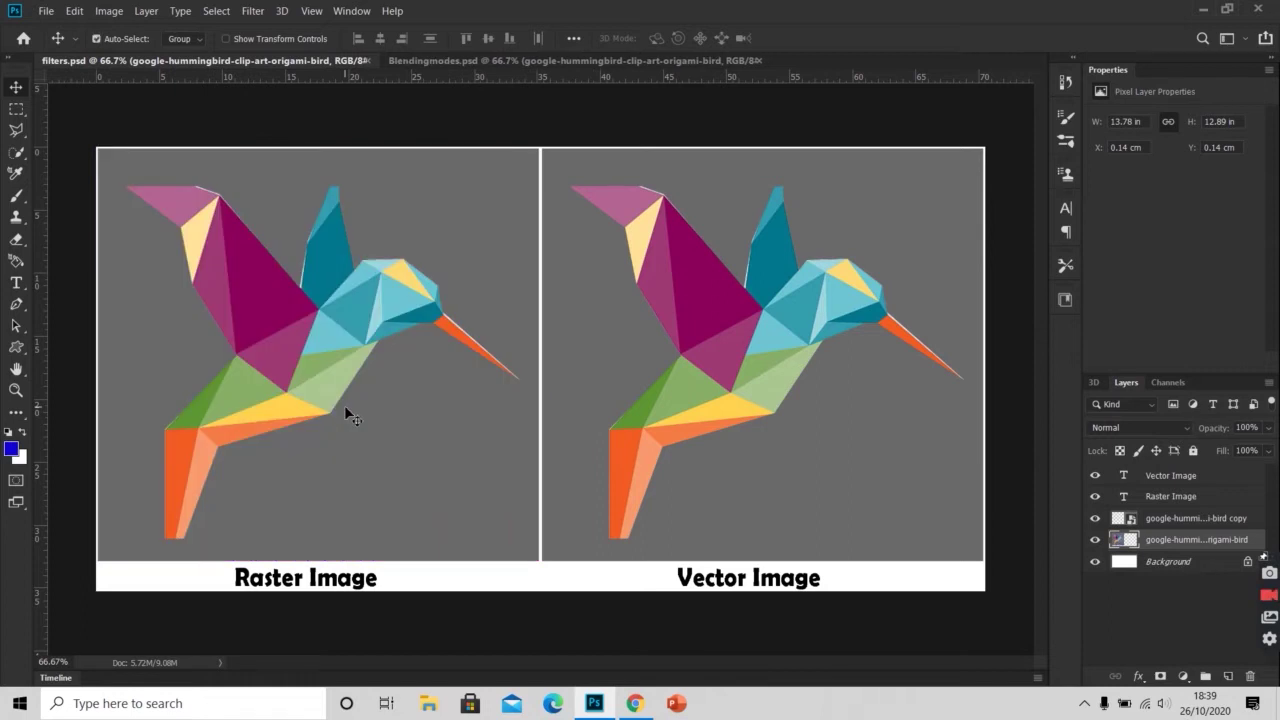
- Apply a 7.8-pixel Gaussian Blur to the raster hummingbird, then undo it
{"action": "left_click", "coordinate": [254, 11]}
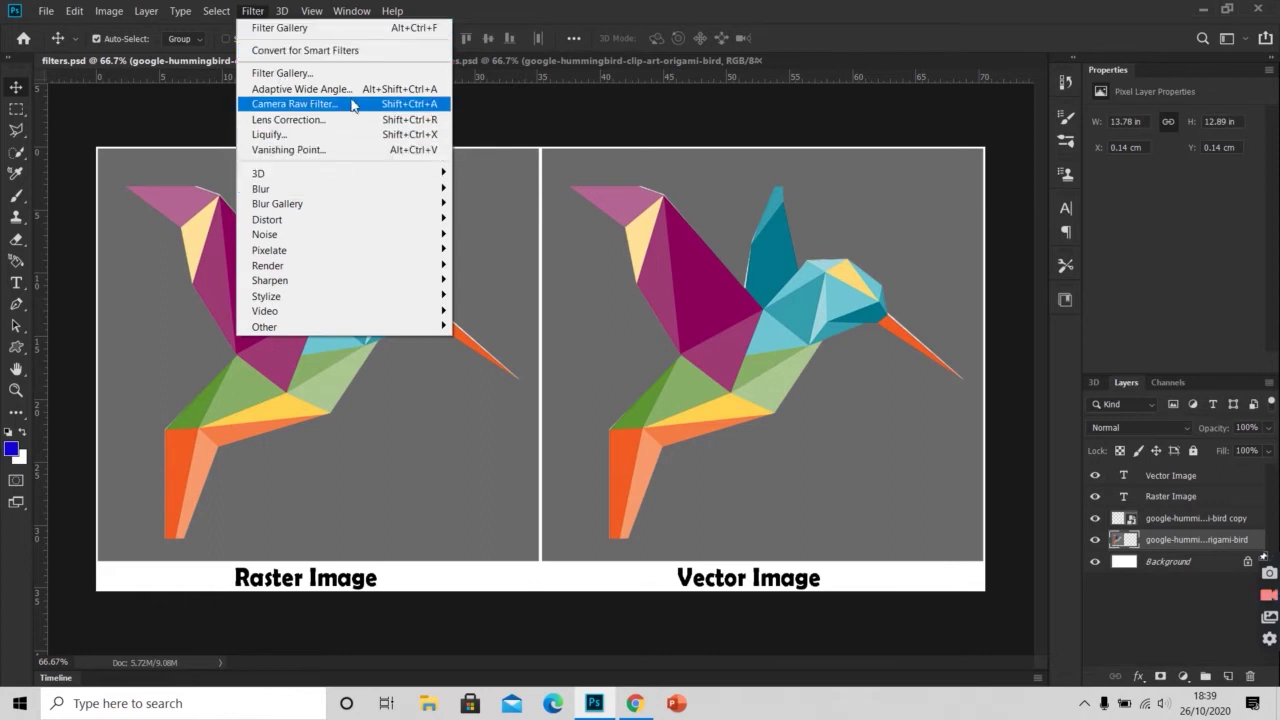
{"action": "left_click", "coordinate": [256, 12]}
{"action": "left_click", "coordinate": [256, 12]}
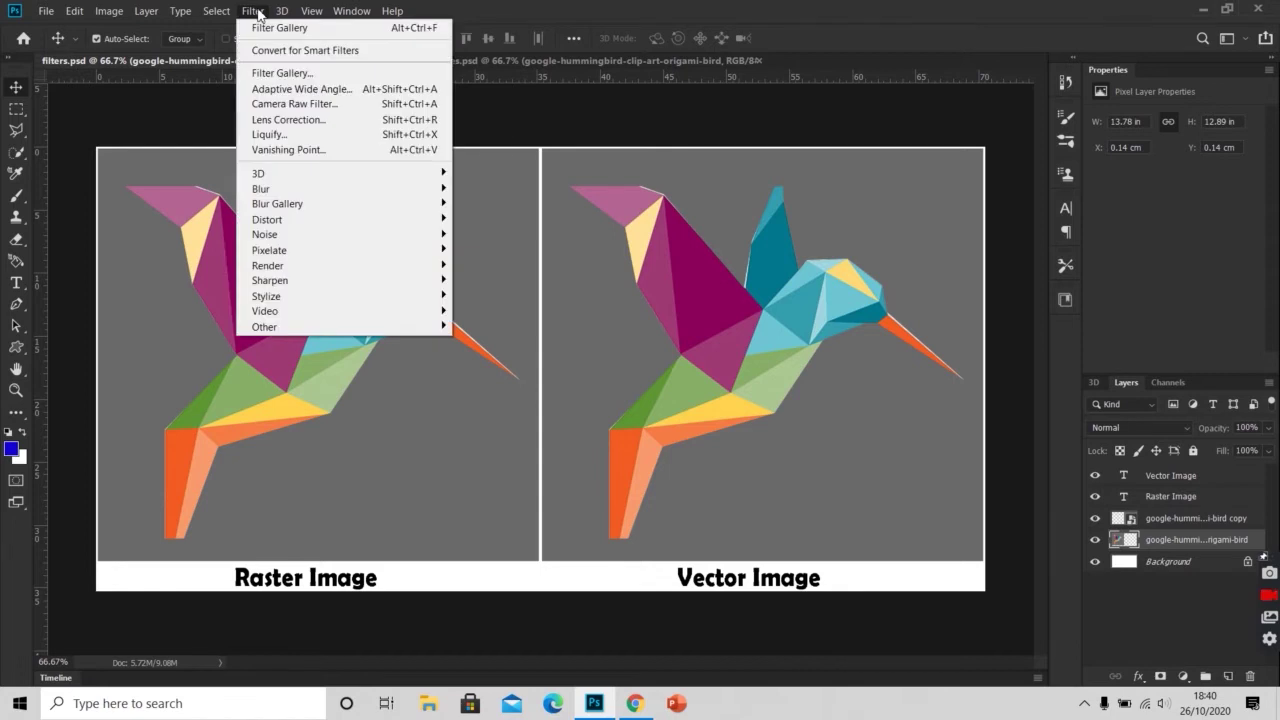
{"action": "mouse_move", "coordinate": [283, 195]}
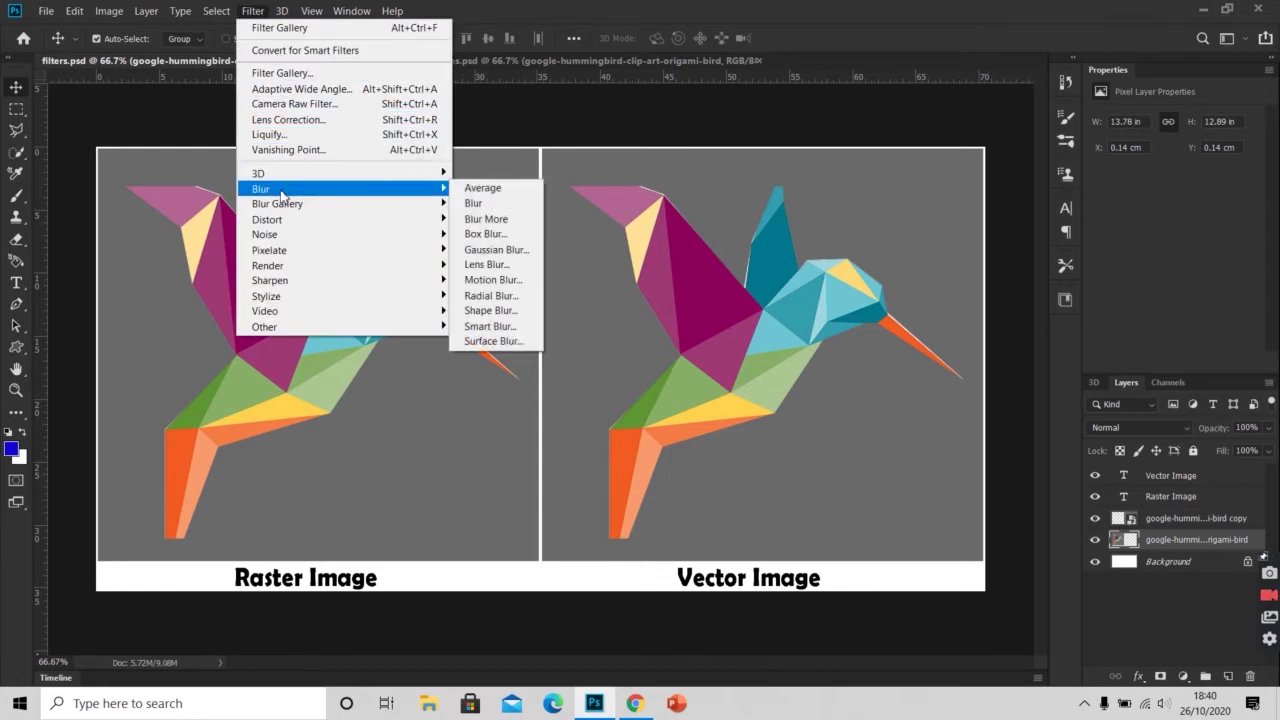
{"action": "left_click", "coordinate": [488, 252]}
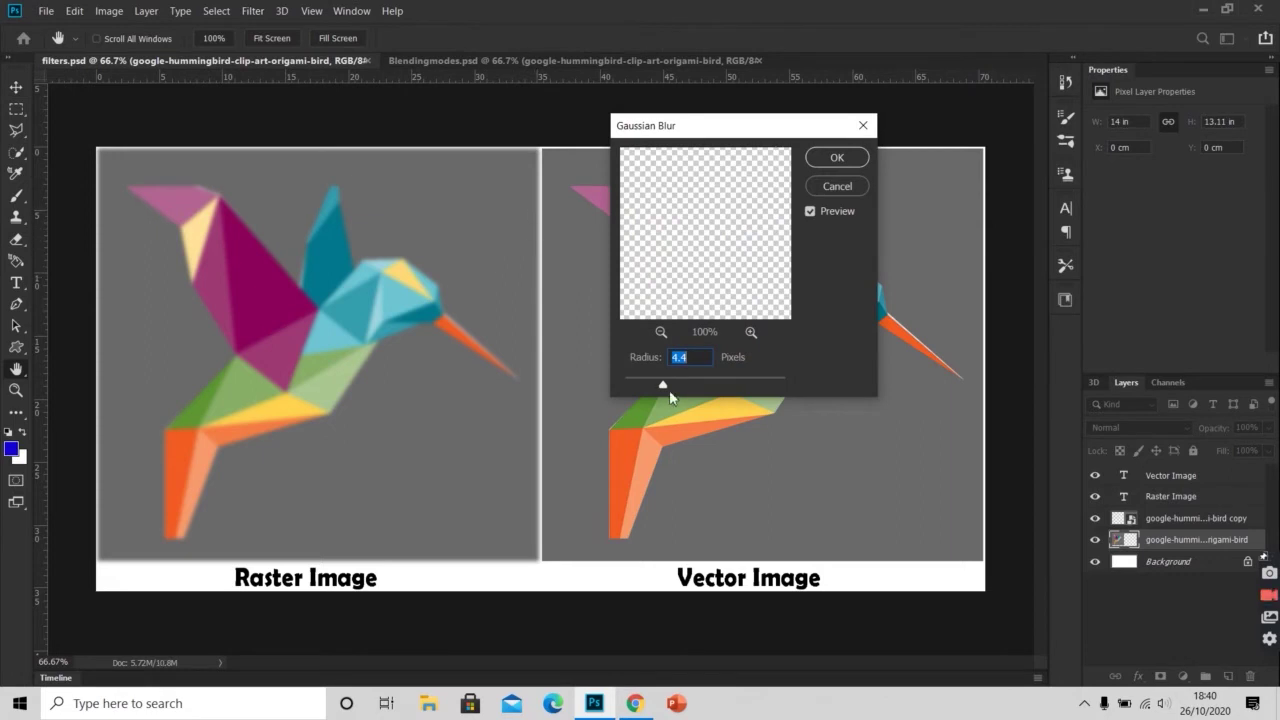
{"action": "mouse_move", "coordinate": [663, 388]}
{"action": "left_mouse_down"}
{"action": "mouse_move", "coordinate": [699, 394]}
{"action": "mouse_move", "coordinate": [681, 400]}
{"action": "left_mouse_up"}
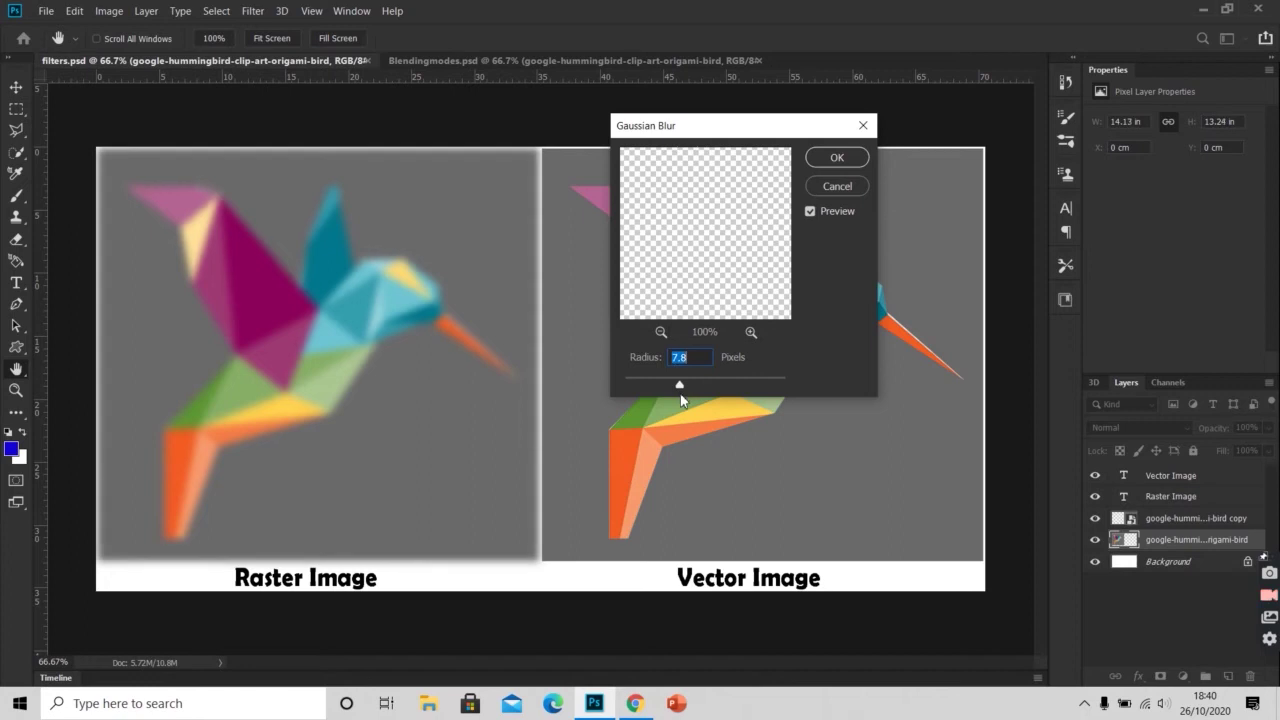
{"action": "left_click", "coordinate": [837, 158]}
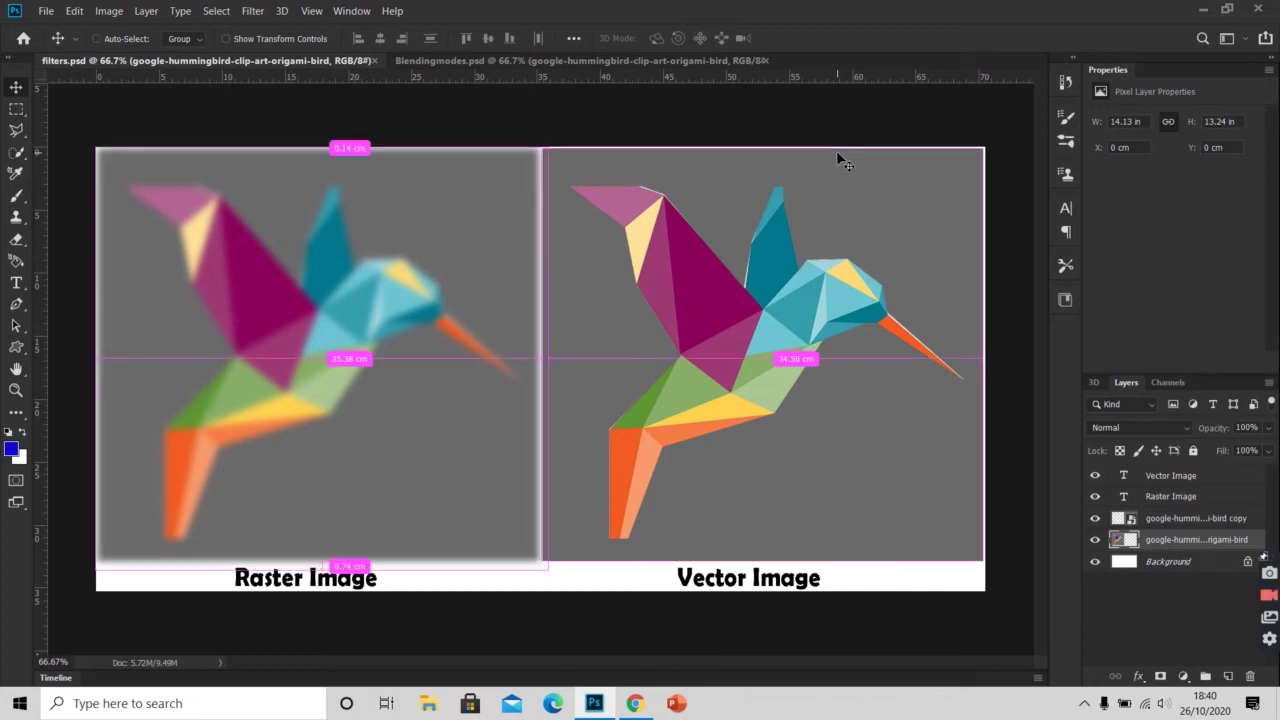
{"action": "key", "text": "ctrl+z"}
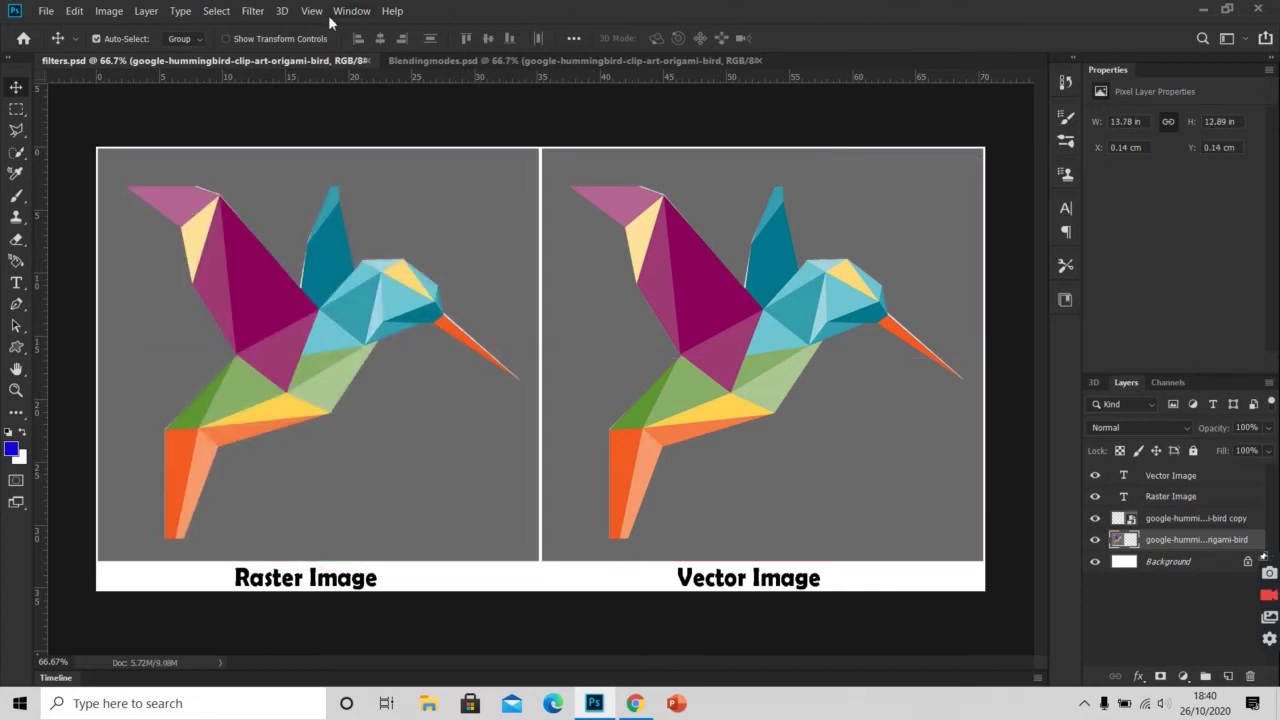
{"action": "left_click", "coordinate": [253, 11]}
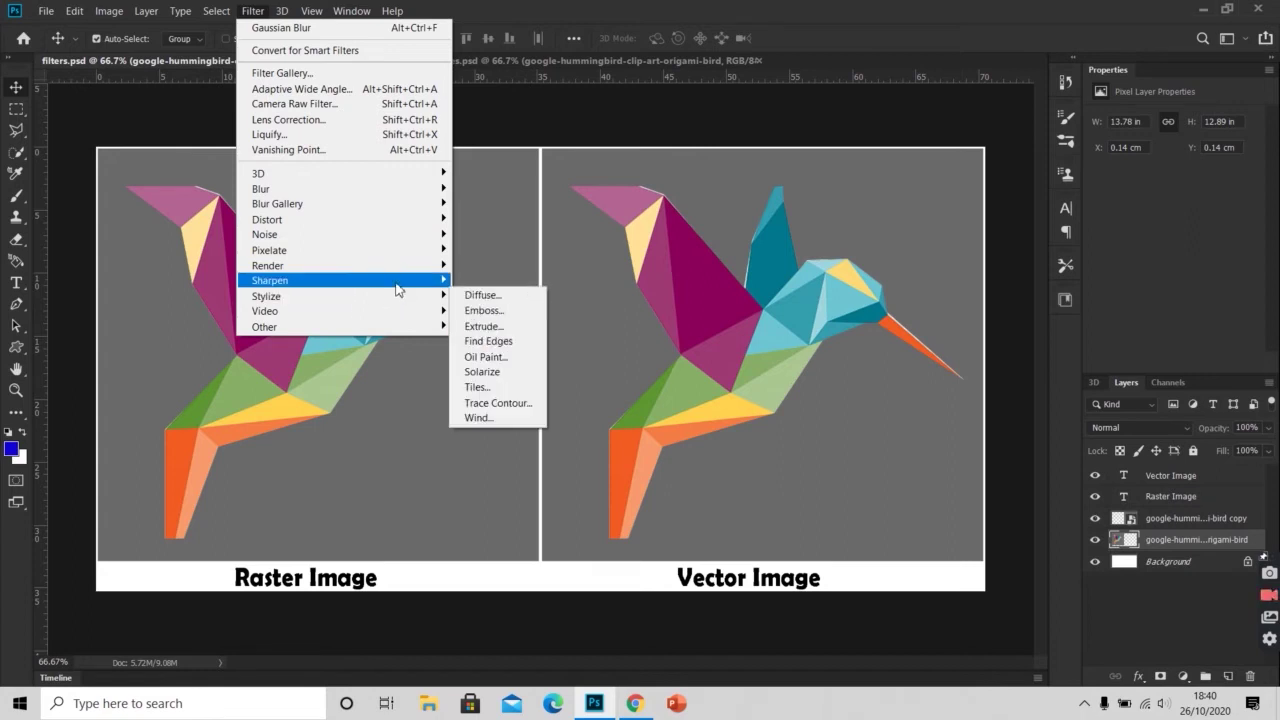
{"action": "left_click", "coordinate": [483, 295]}
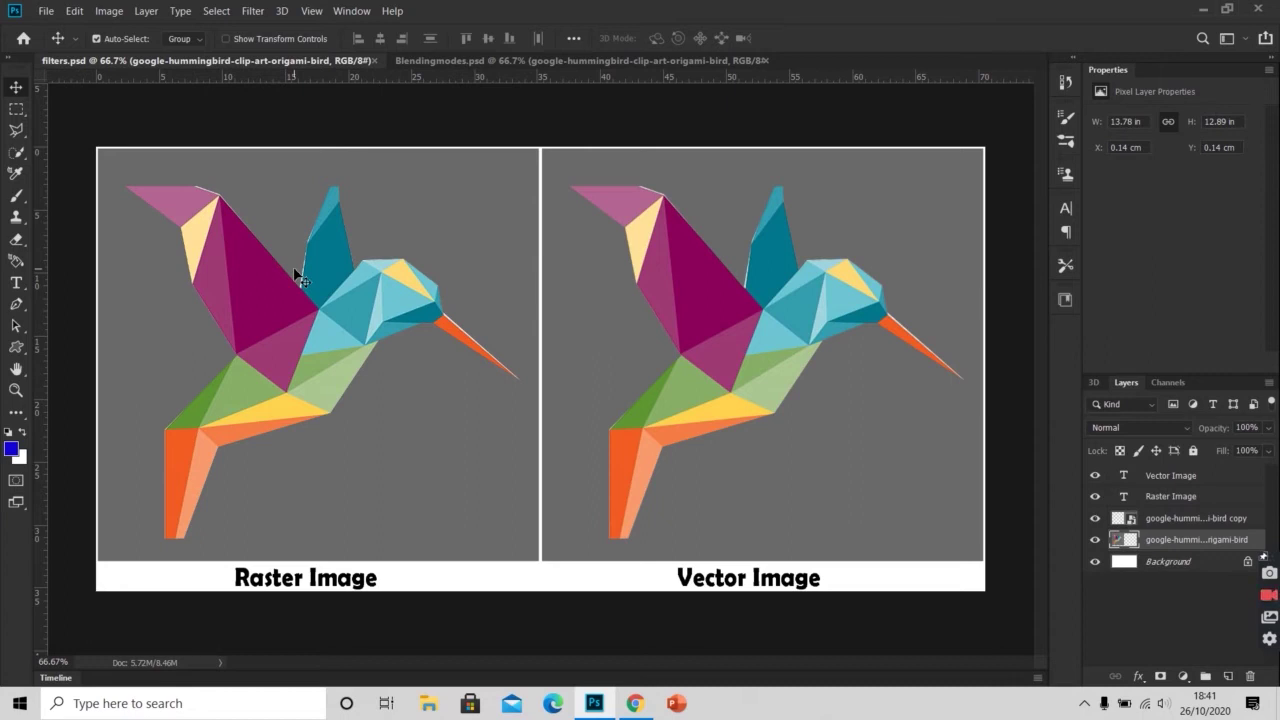
{"action": "key", "text": "ctrl+z"}
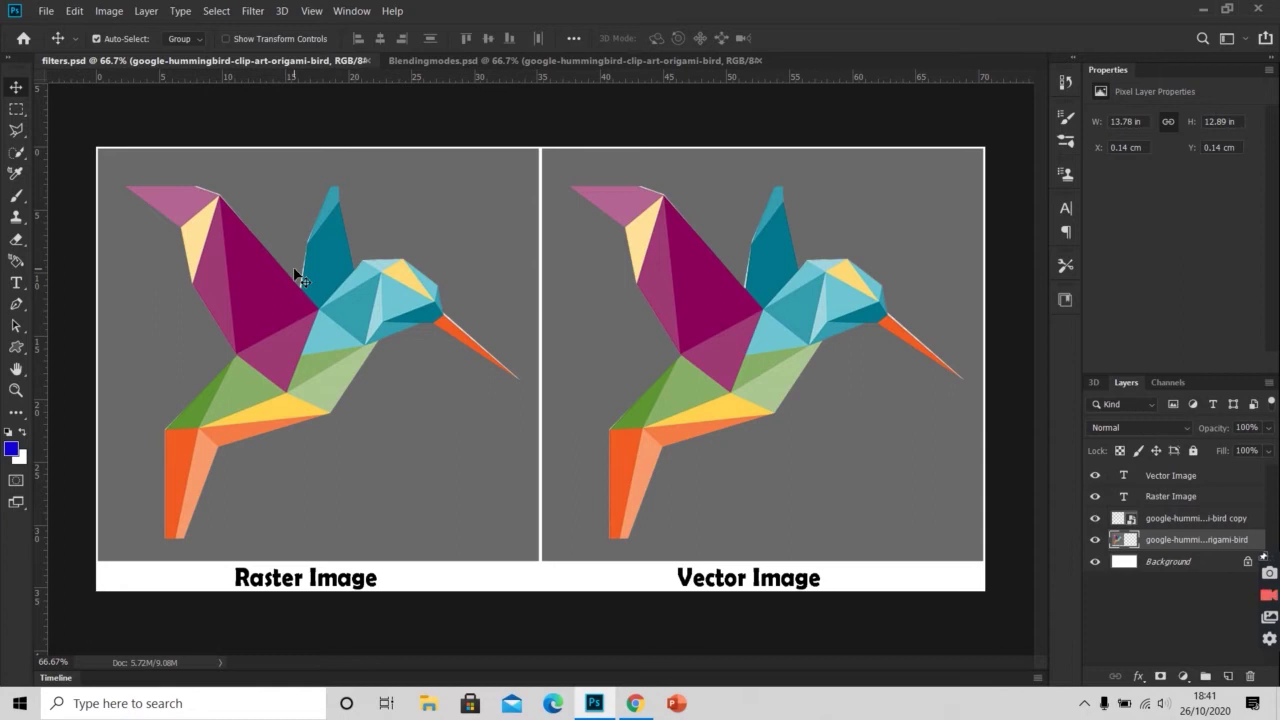
{"action": "left_click", "coordinate": [257, 12]}
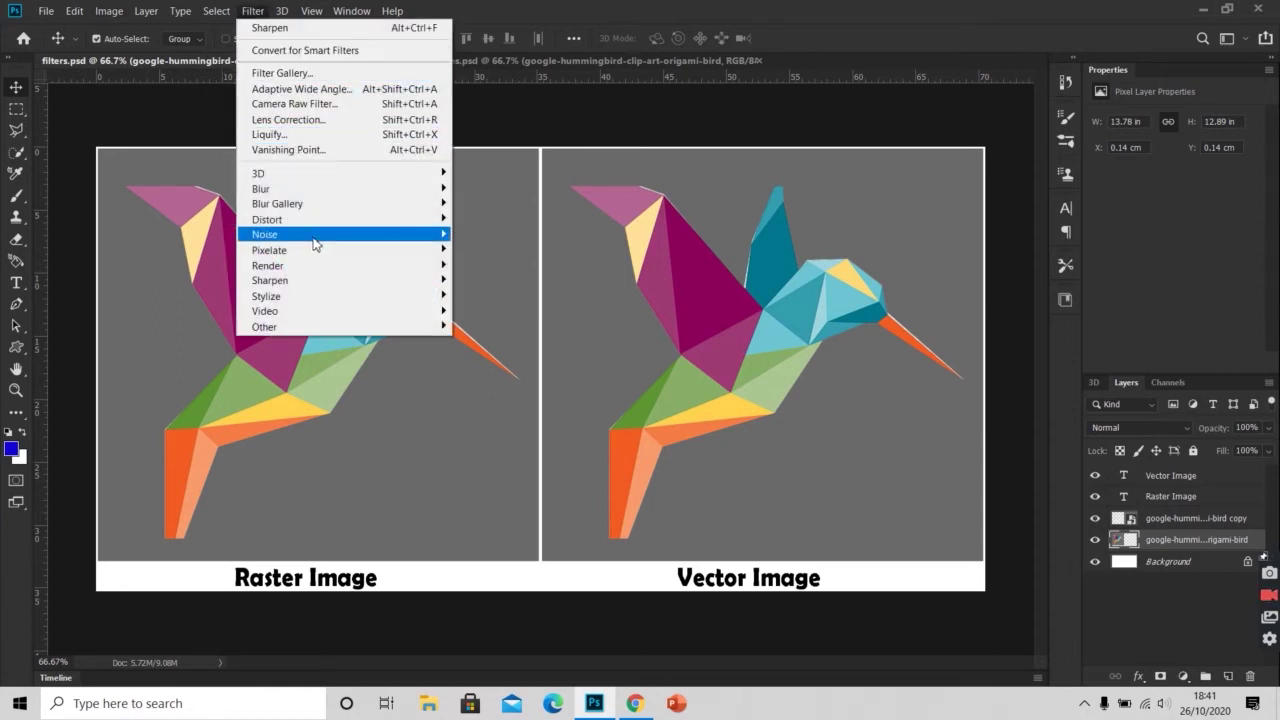
- Pixelate the raster hummingbird with a Mosaic filter of Cell Size about 42
{"action": "mouse_move", "coordinate": [315, 252]}
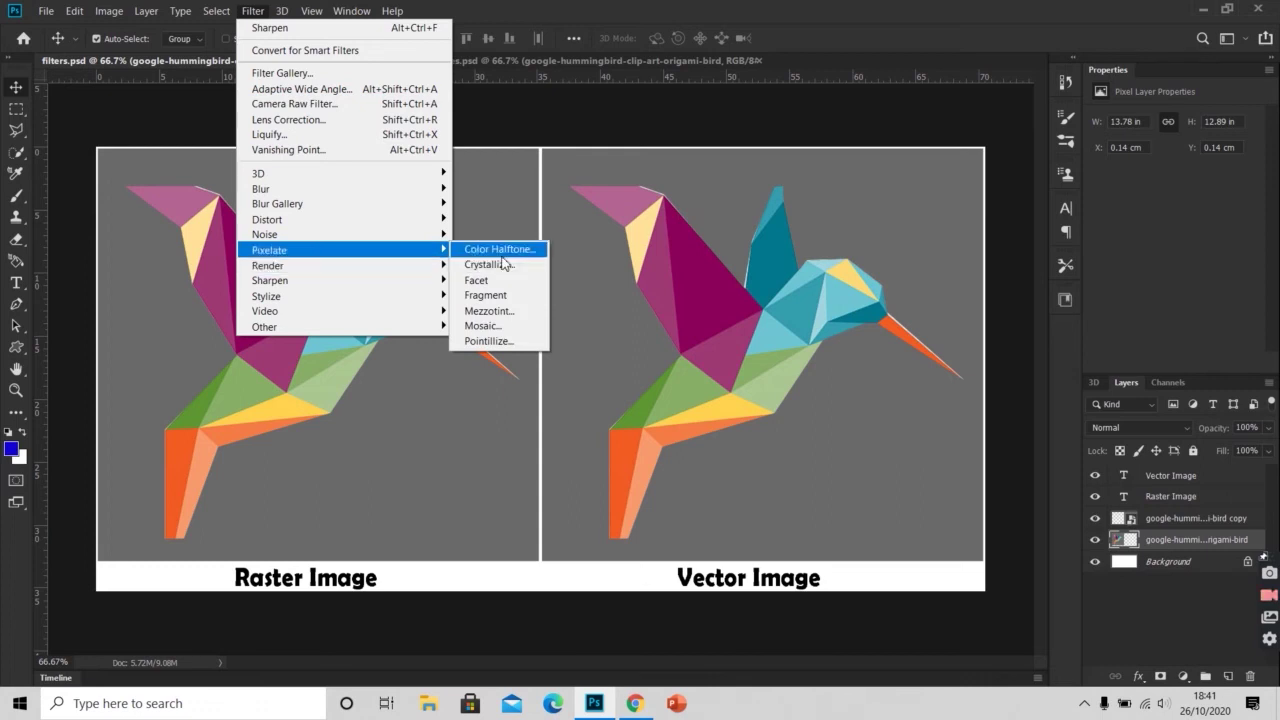
{"action": "left_click", "coordinate": [506, 326]}
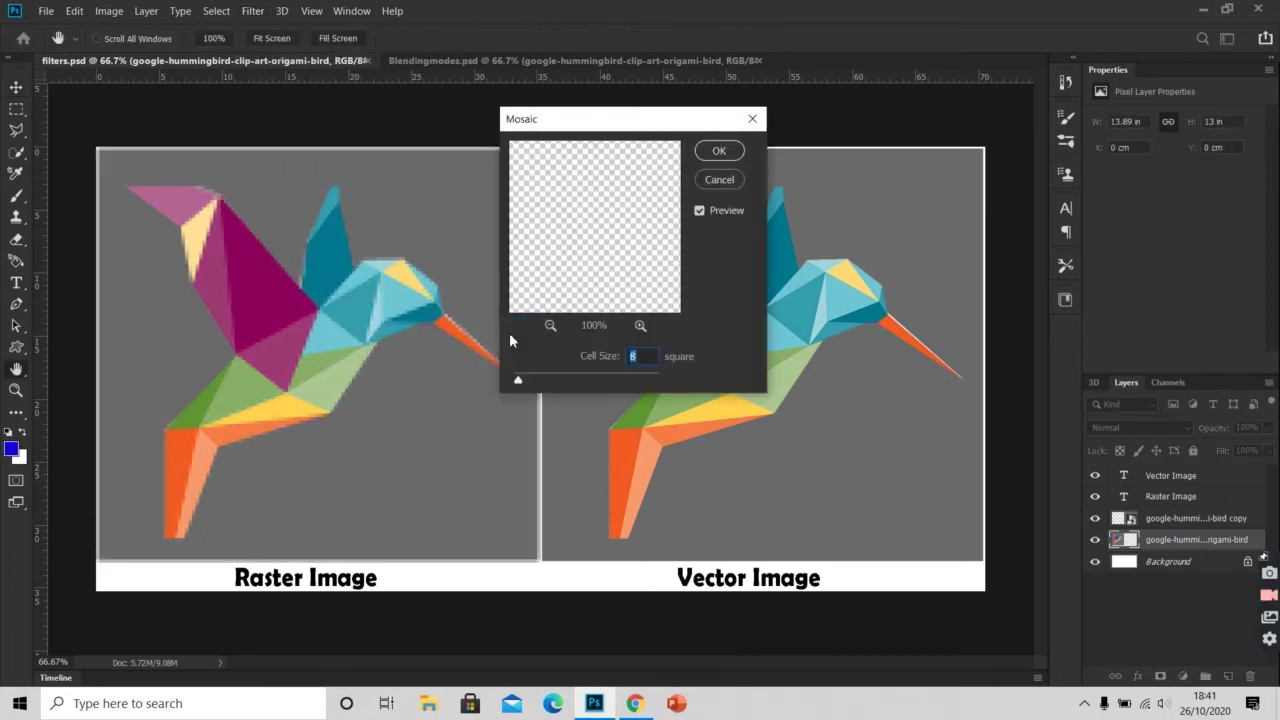
{"action": "mouse_move", "coordinate": [528, 377]}
{"action": "left_mouse_down"}
{"action": "mouse_move", "coordinate": [549, 389]}
{"action": "mouse_move", "coordinate": [539, 385]}
{"action": "left_mouse_up"}
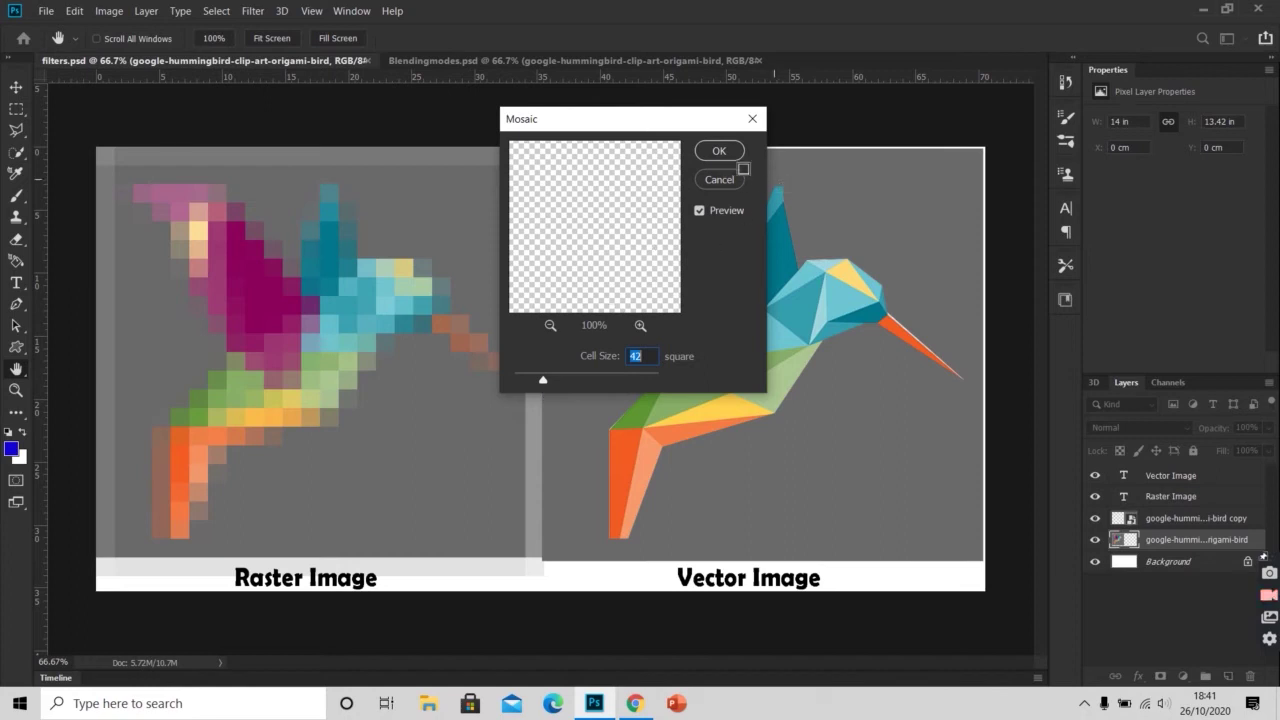
{"action": "left_click", "coordinate": [722, 152]}
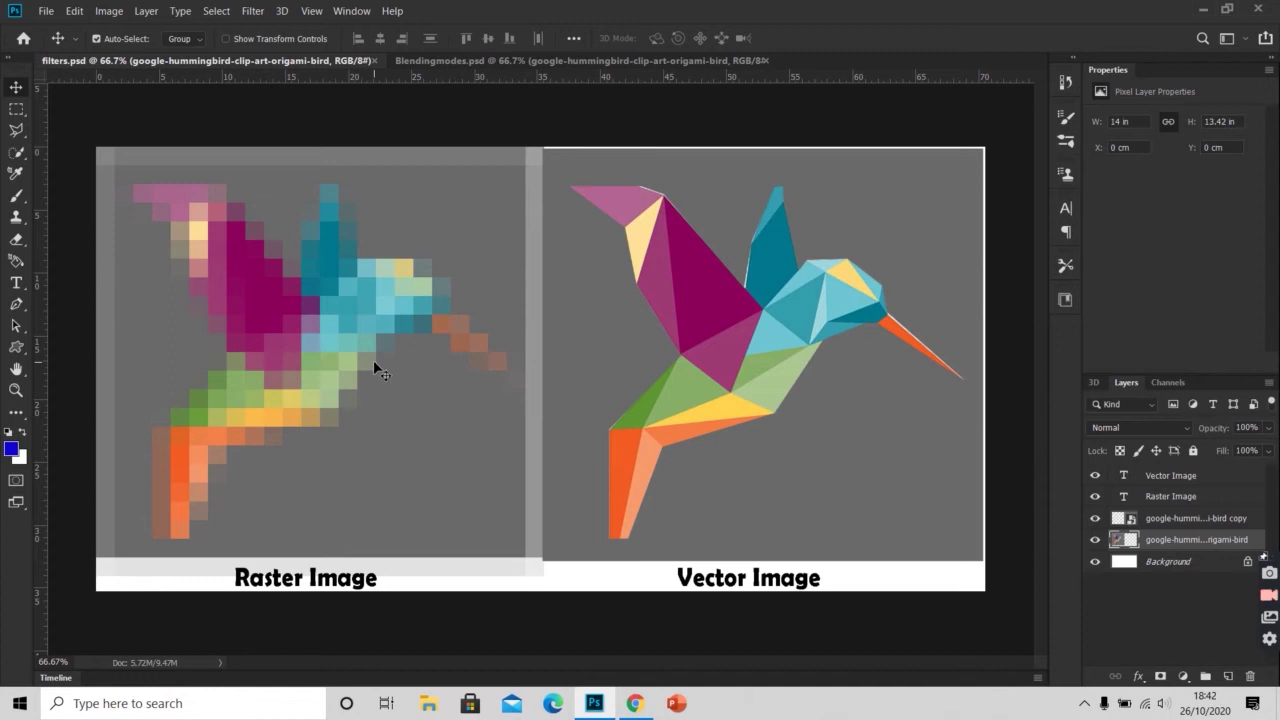
- Add a Gaussian Blur smart filter with a reduced radius to the bird copy smart object
{"action": "left_click", "coordinate": [1168, 520]}
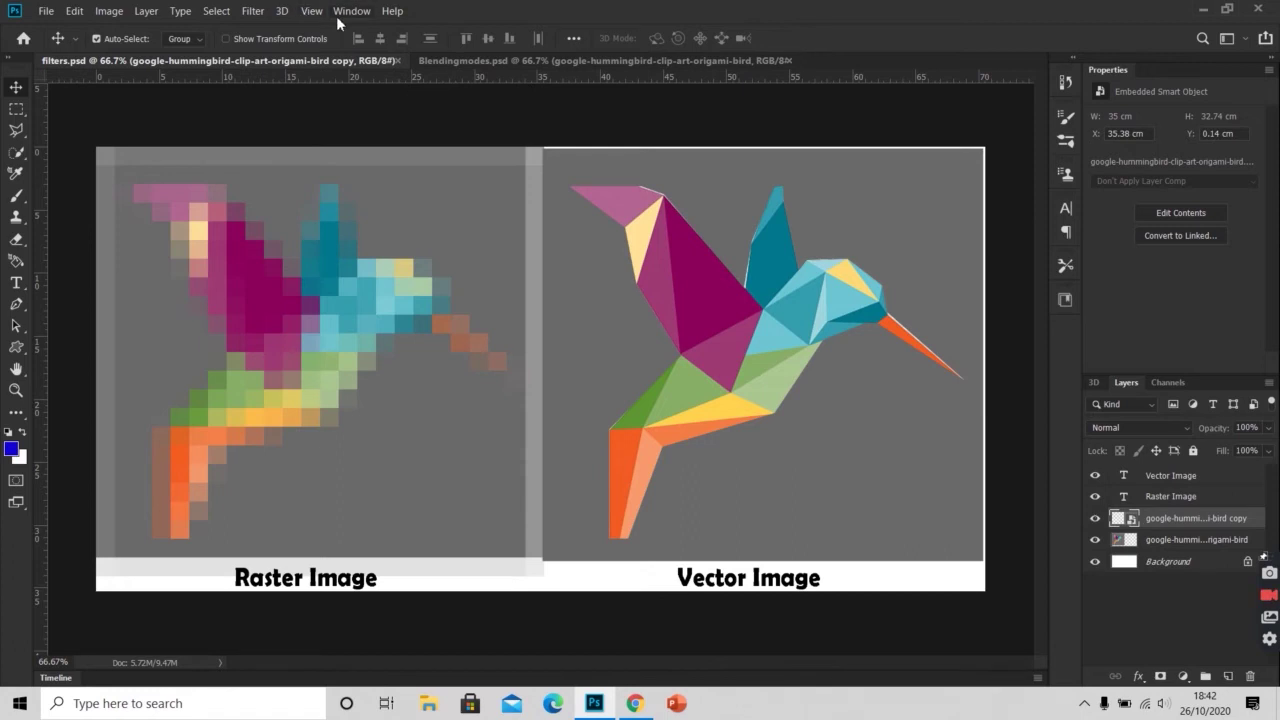
{"action": "left_click", "coordinate": [253, 12]}
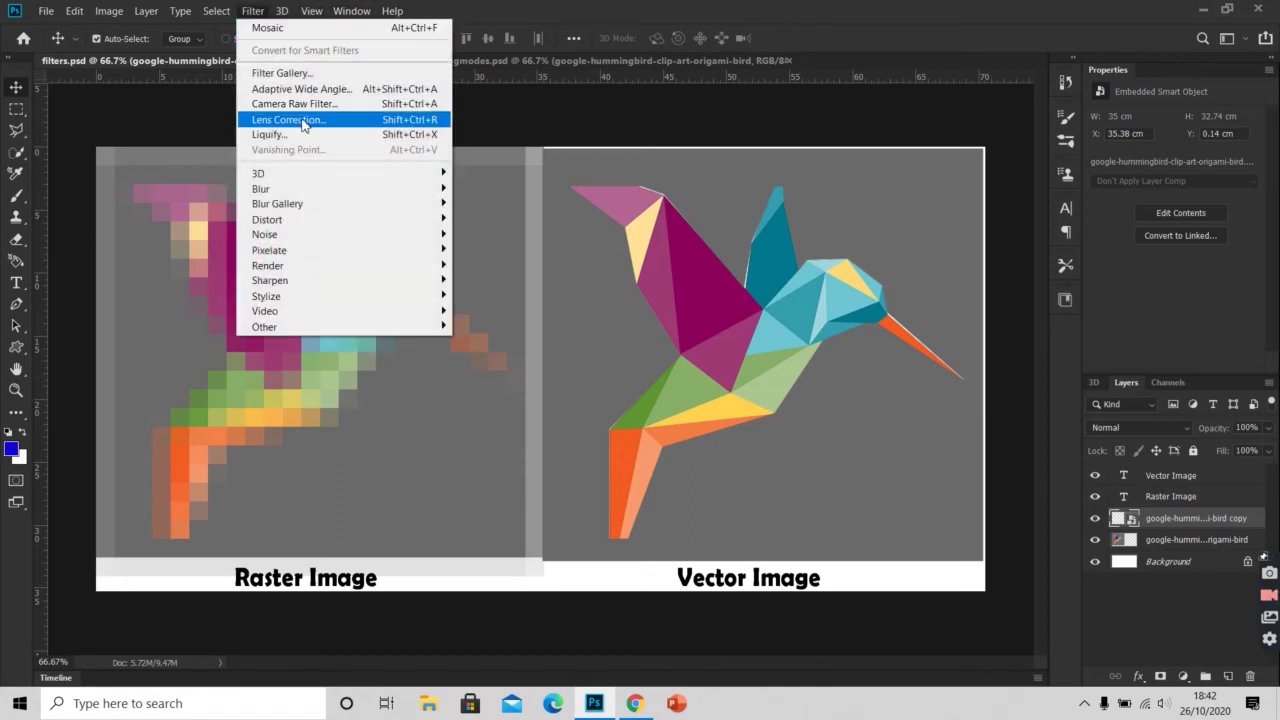
{"action": "mouse_move", "coordinate": [316, 189]}
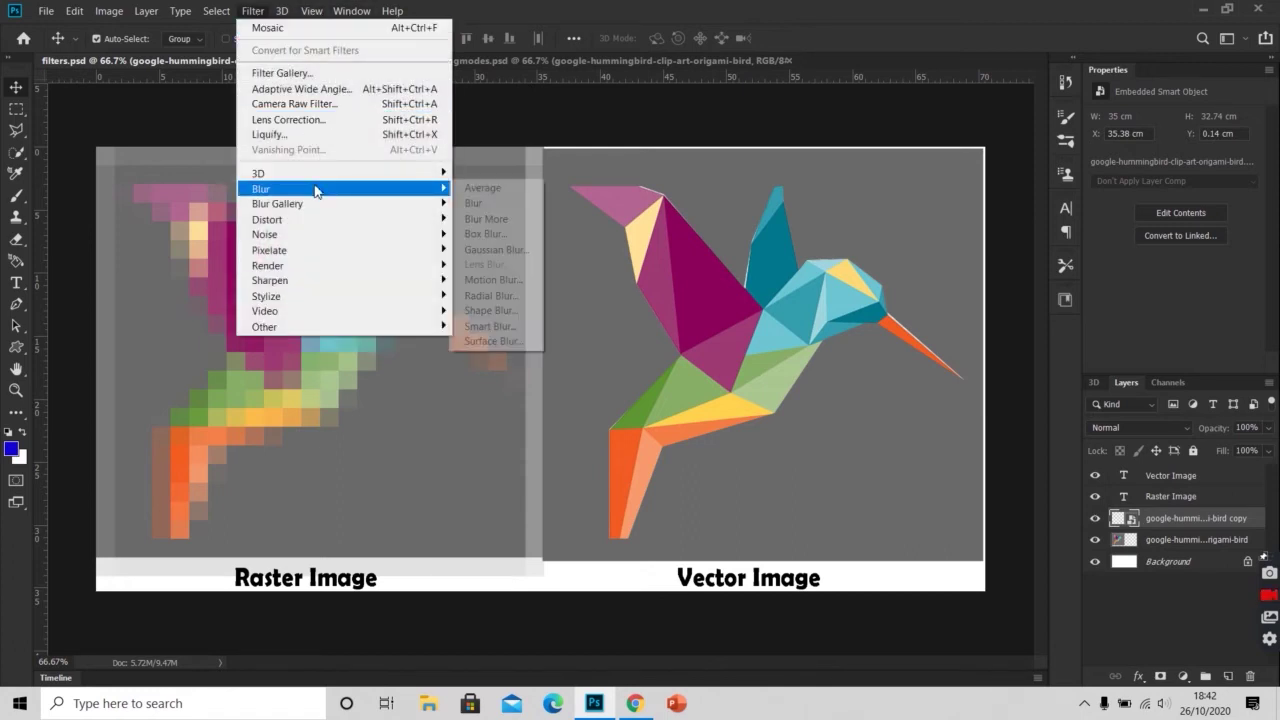
{"action": "left_click", "coordinate": [523, 251]}
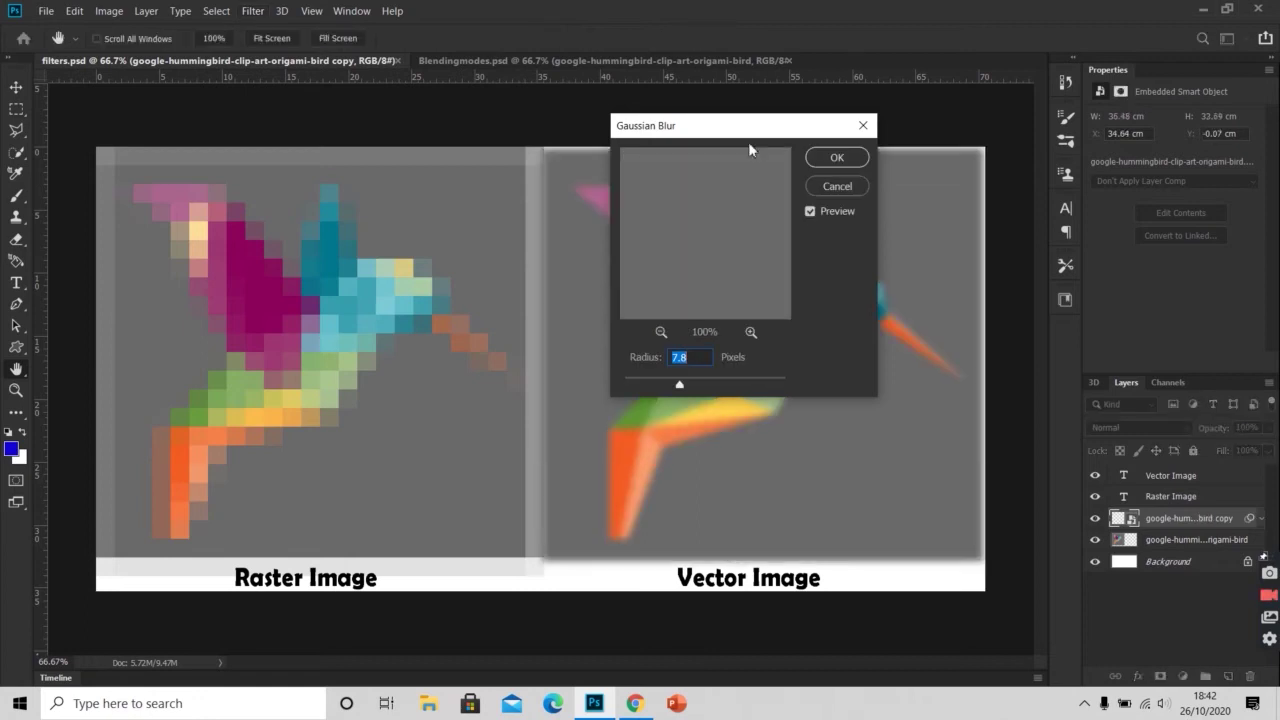
{"action": "left_click_drag", "start_coordinate": [750, 125], "coordinate": [416, 150]}
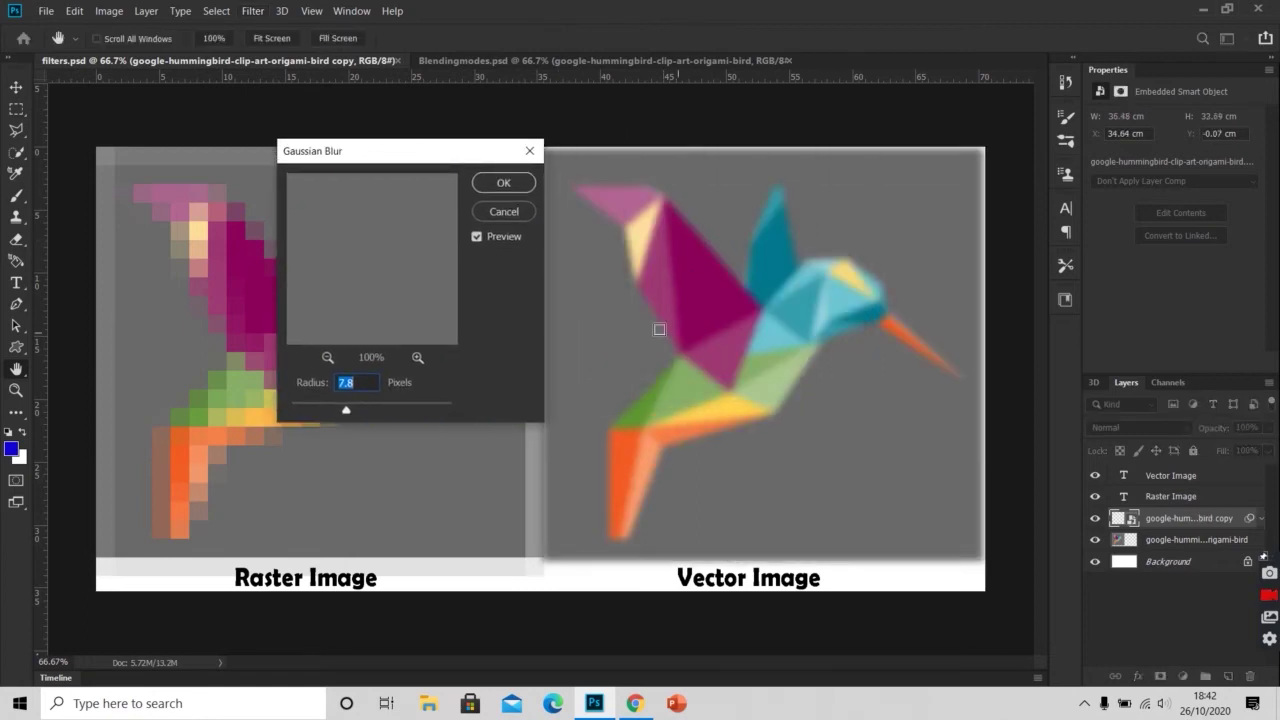
{"action": "mouse_move", "coordinate": [345, 409]}
{"action": "left_mouse_down"}
{"action": "mouse_move", "coordinate": [334, 413]}
{"action": "mouse_move", "coordinate": [368, 417]}
{"action": "mouse_move", "coordinate": [347, 415]}
{"action": "left_mouse_up"}
{"action": "key", "text": "Return"}
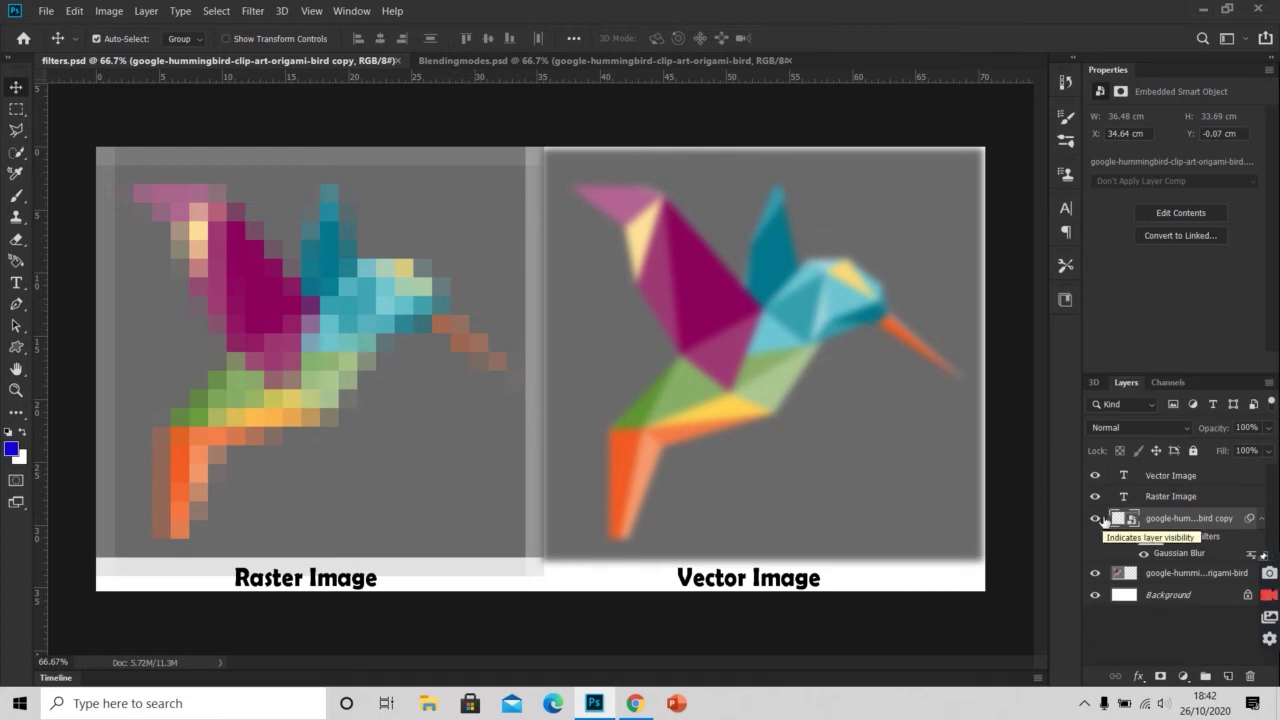
{"action": "left_click", "coordinate": [1144, 555]}
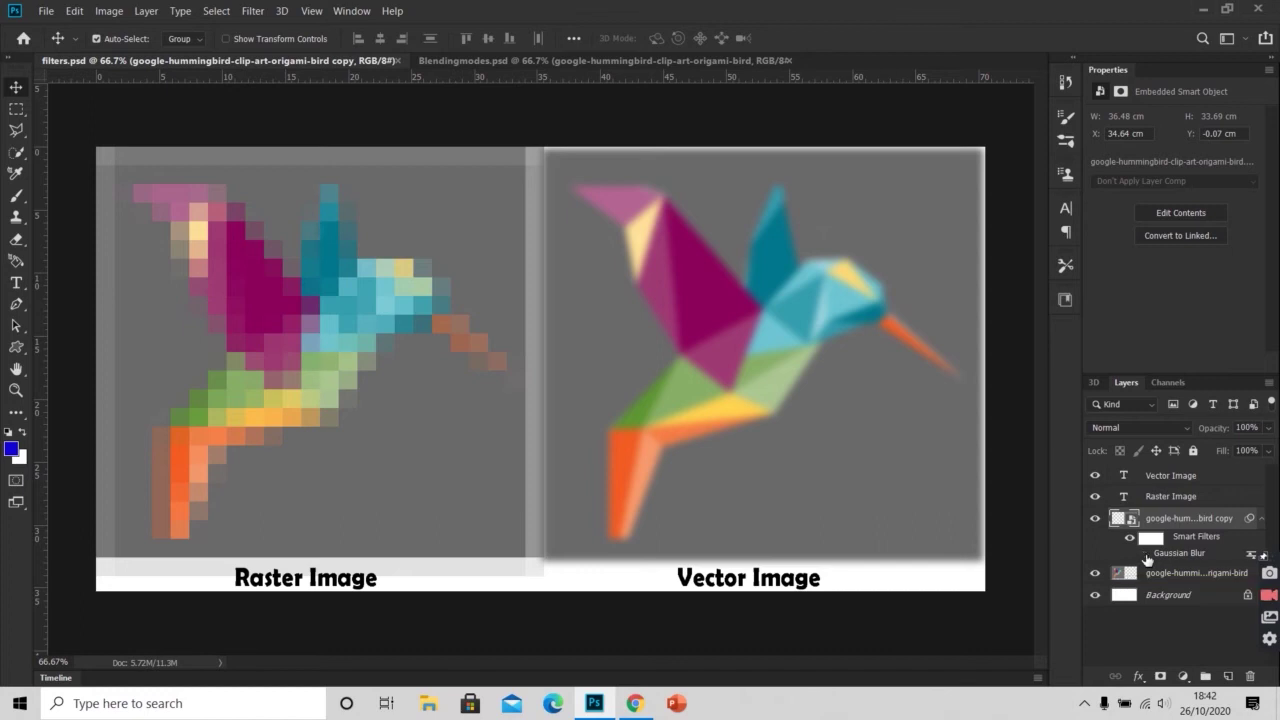
{"action": "left_click", "coordinate": [1146, 557]}
{"action": "left_click", "coordinate": [1146, 557]}
{"action": "left_click", "coordinate": [1145, 555]}
- Reopen the Gaussian Blur smart filter and slightly lower its radius
{"action": "double_click", "coordinate": [1173, 556]}
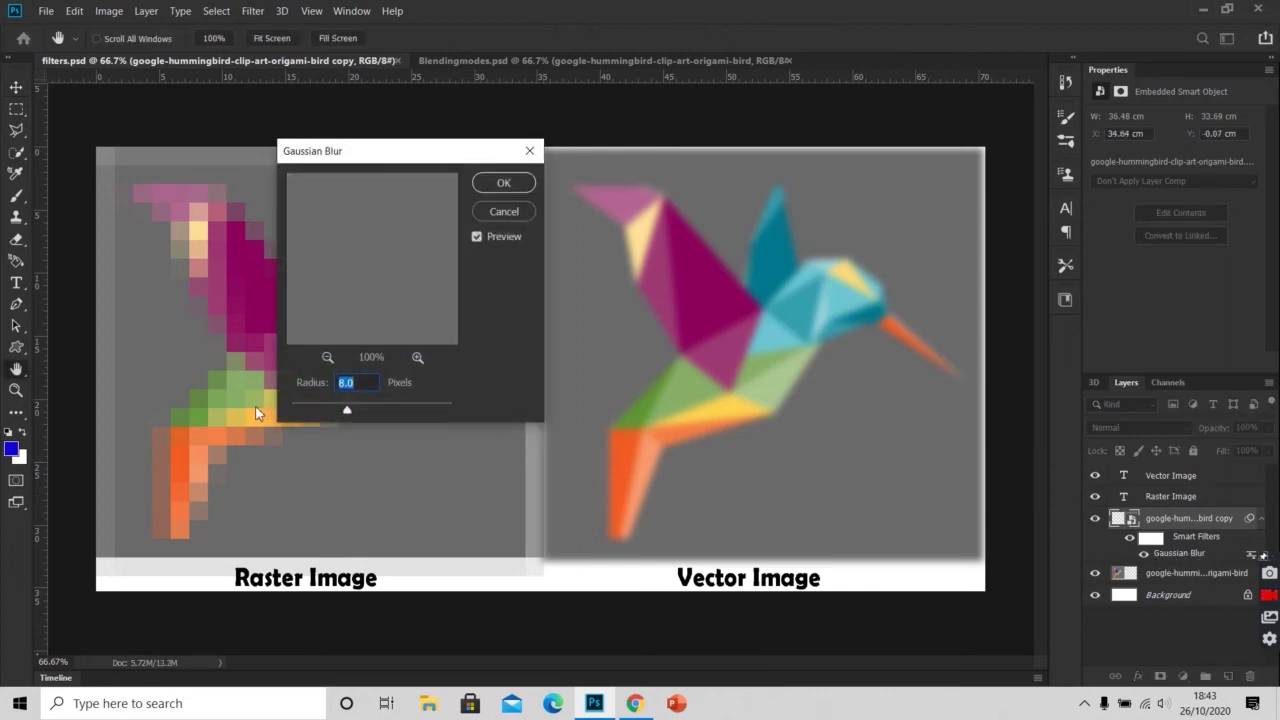
{"action": "left_click_drag", "start_coordinate": [348, 410], "coordinate": [342, 410]}
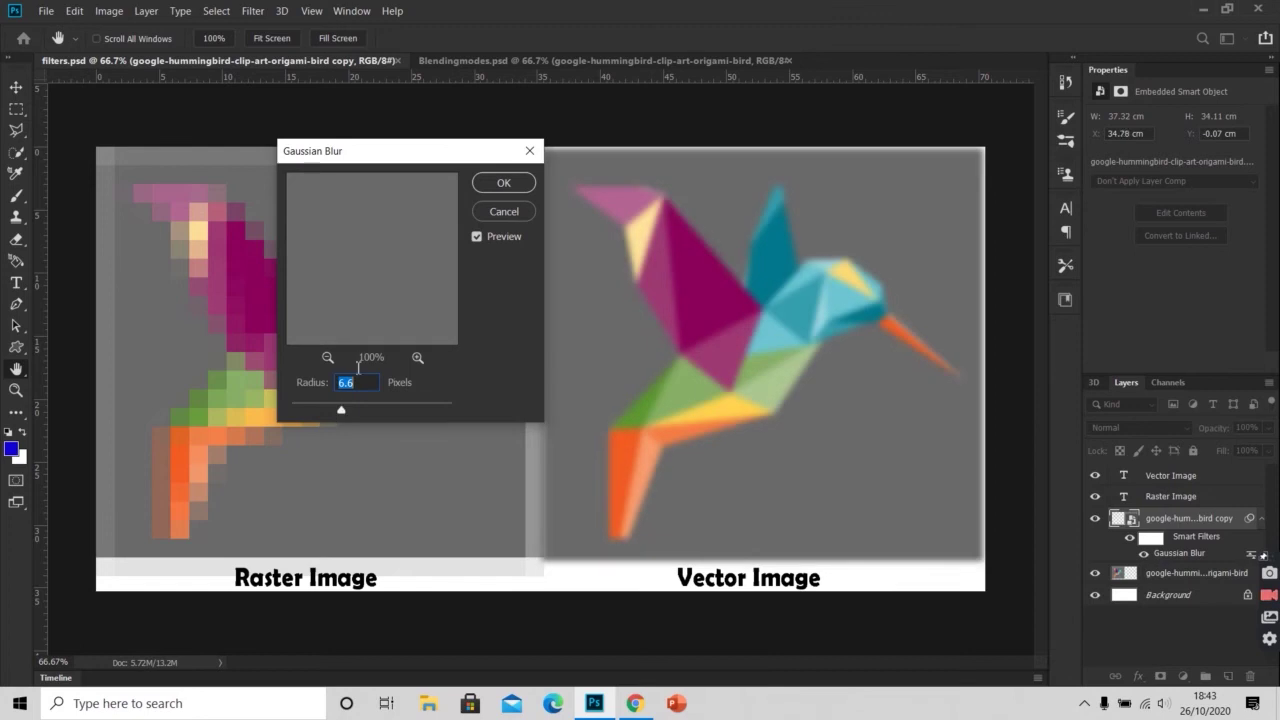
{"action": "left_click", "coordinate": [504, 184]}
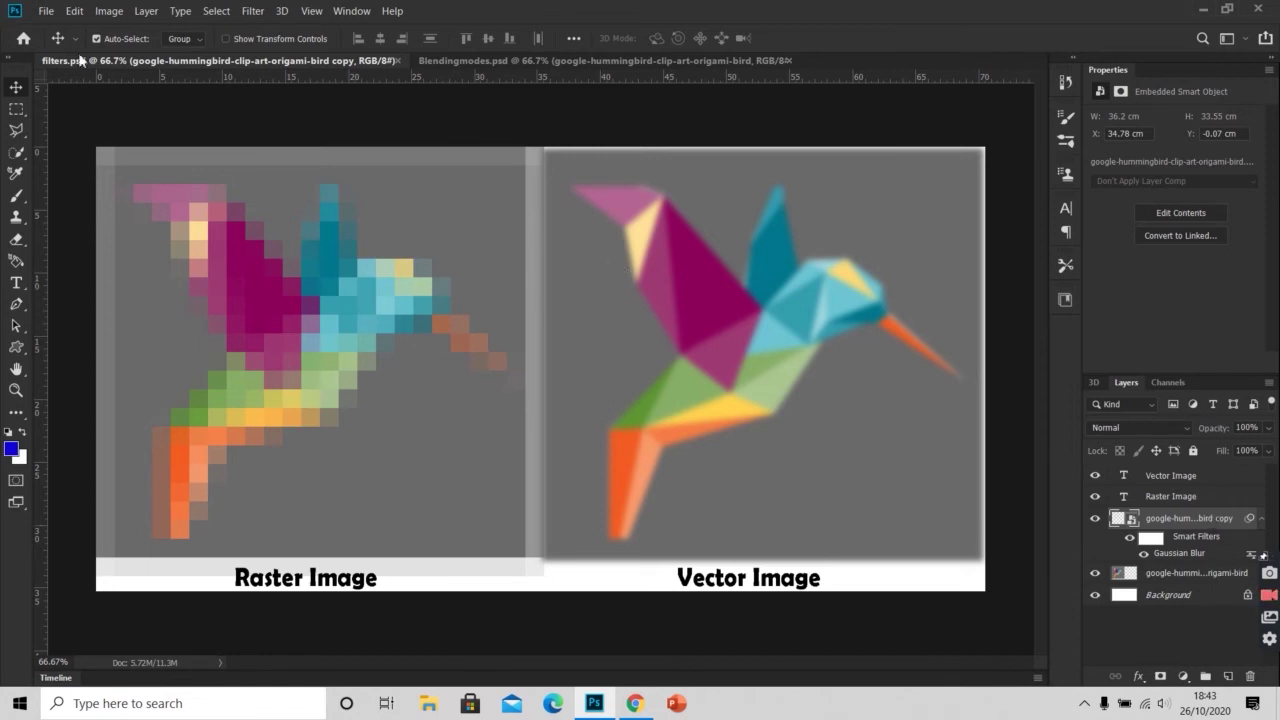
- Add a Mosaic smart filter with Cell Size 28 to the vector hummingbird
{"action": "left_click", "coordinate": [249, 12]}
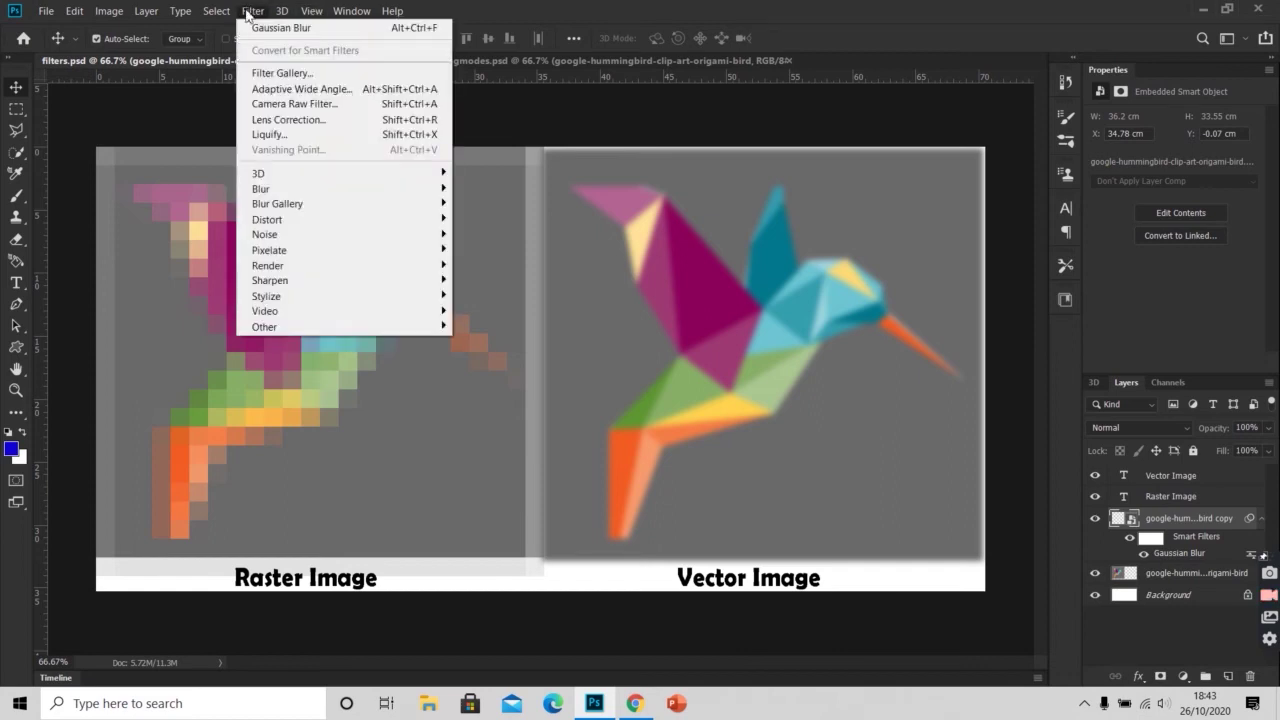
{"action": "mouse_move", "coordinate": [447, 258]}
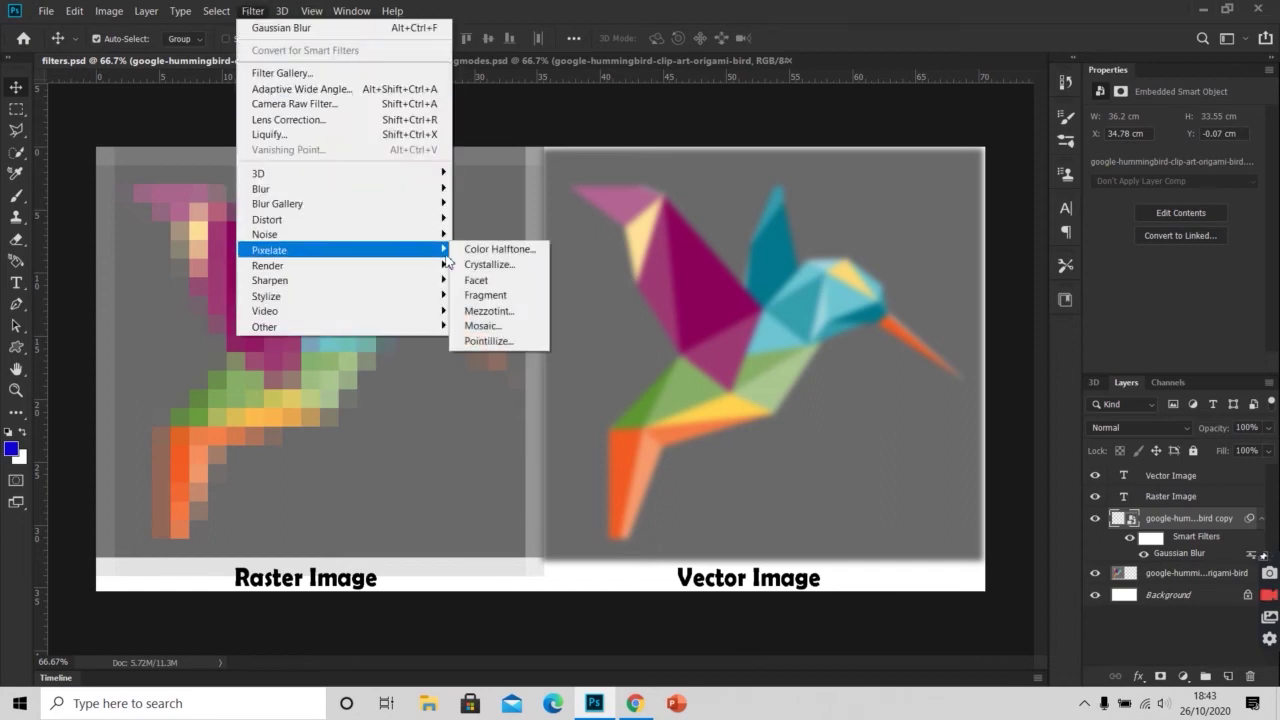
{"action": "left_click", "coordinate": [510, 327]}
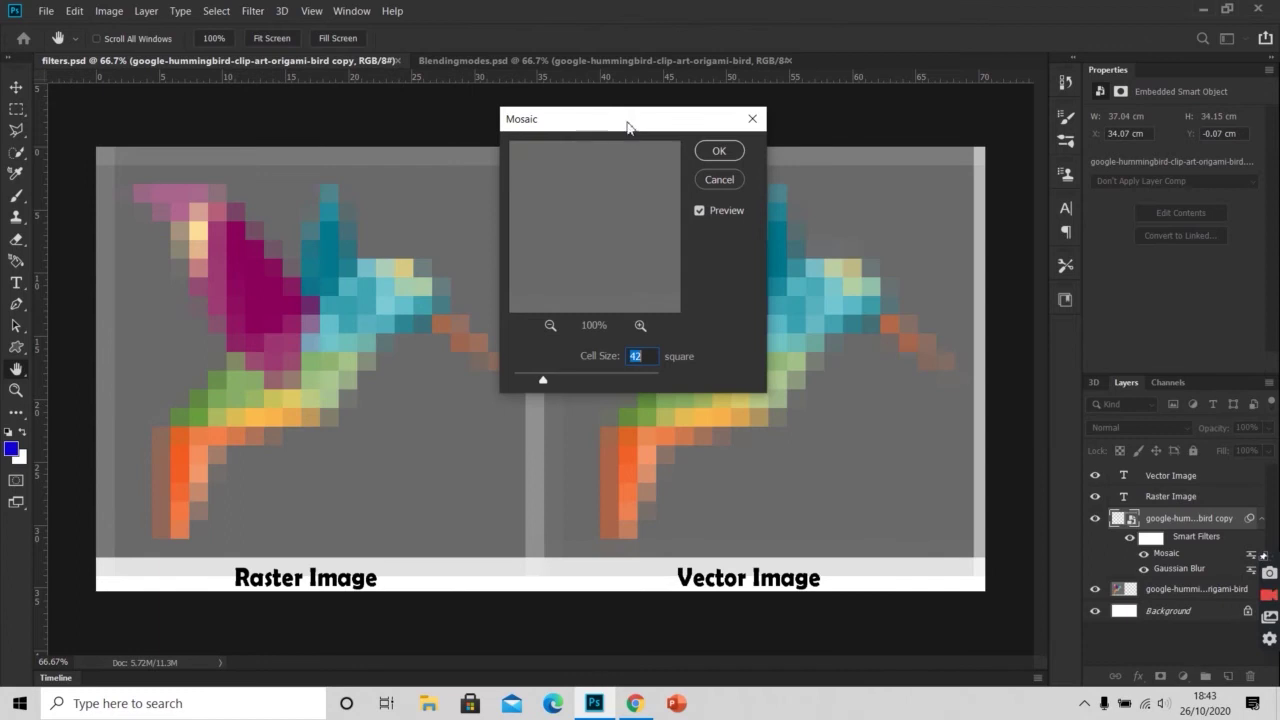
{"action": "left_click_drag", "start_coordinate": [629, 120], "coordinate": [422, 110]}
{"action": "left_click_drag", "start_coordinate": [343, 375], "coordinate": [325, 372]}
{"action": "left_click", "coordinate": [510, 142]}
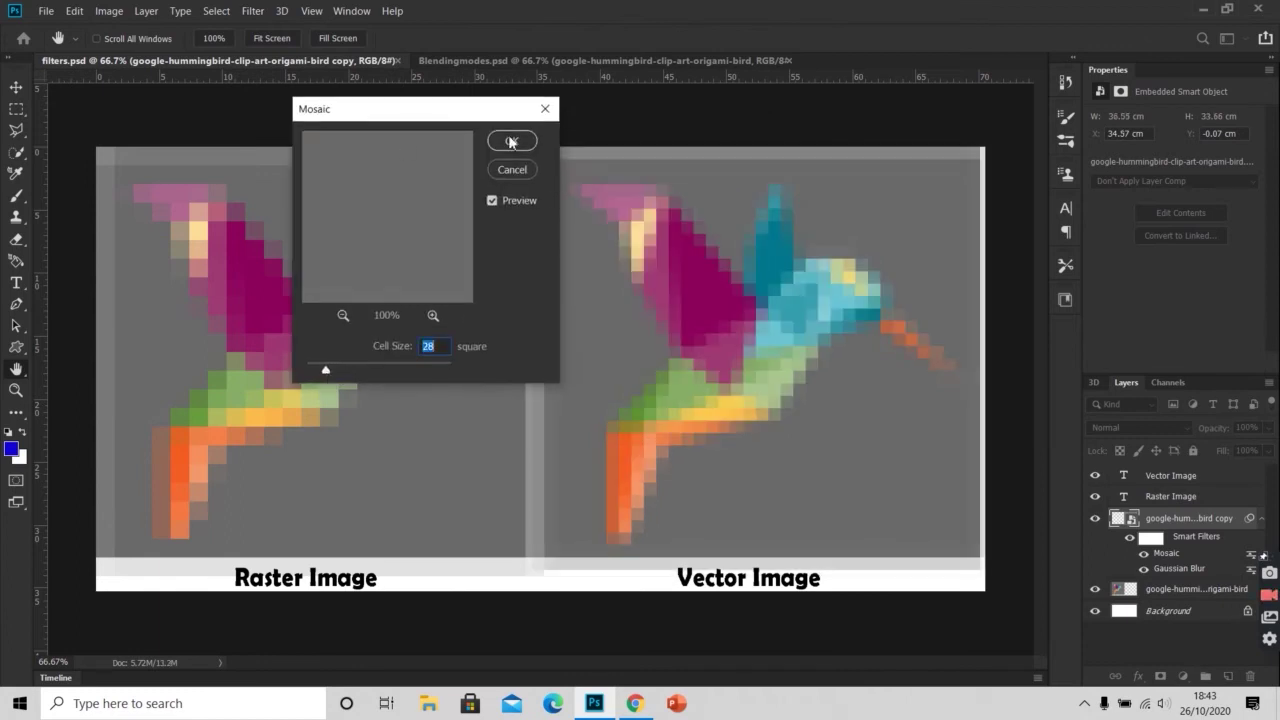
- Toggle the Gaussian Blur and Mosaic smart filters off and on to compare, then close the document
{"action": "left_click", "coordinate": [1144, 569]}
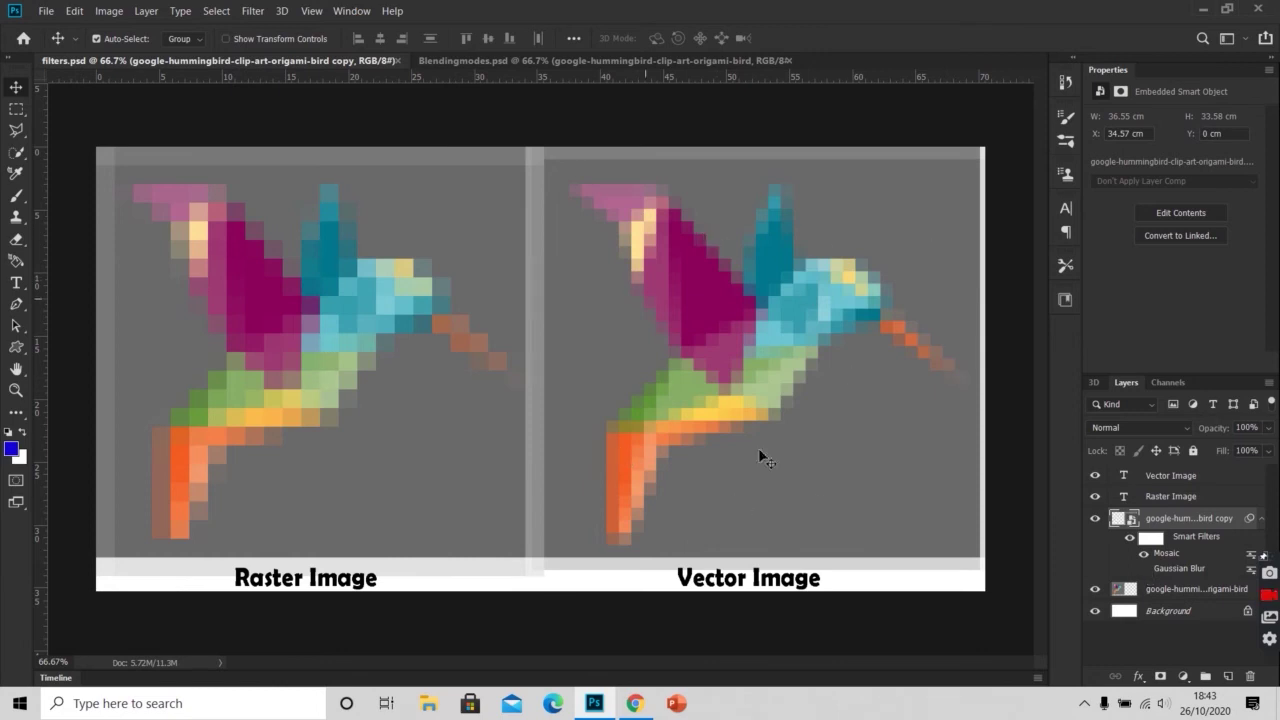
{"action": "left_click", "coordinate": [1144, 569]}
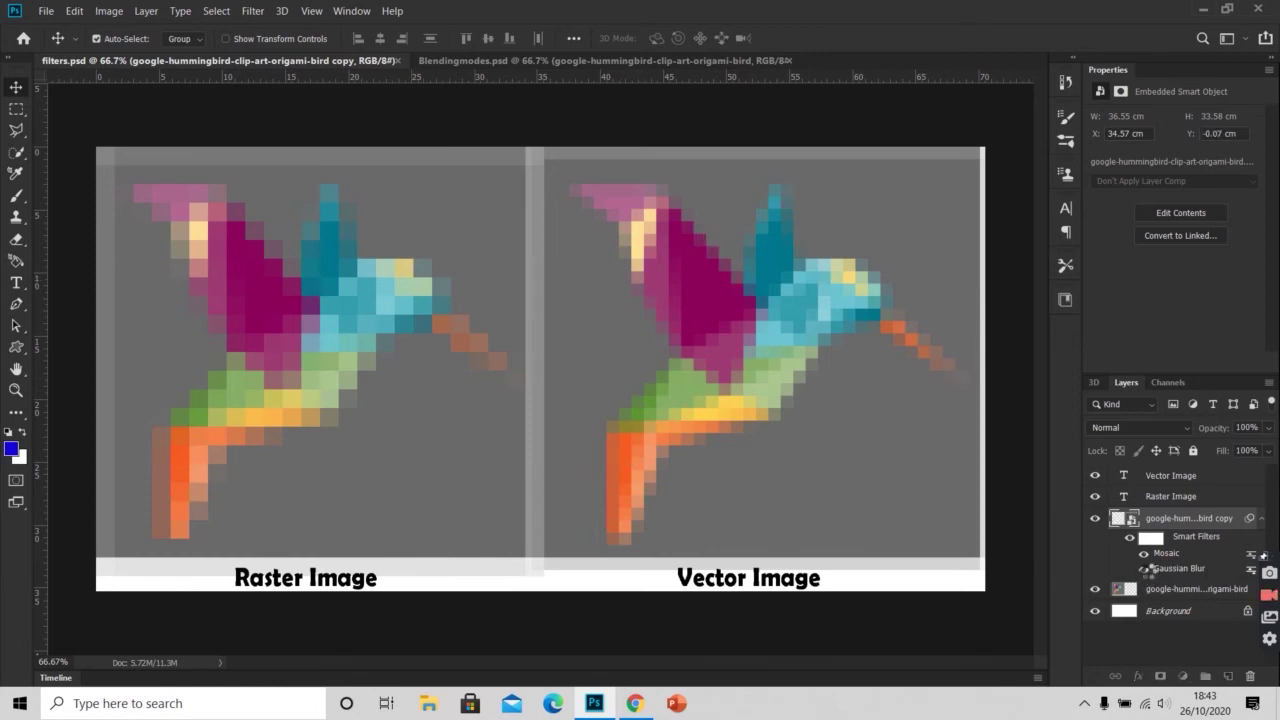
{"action": "left_click", "coordinate": [1144, 553]}
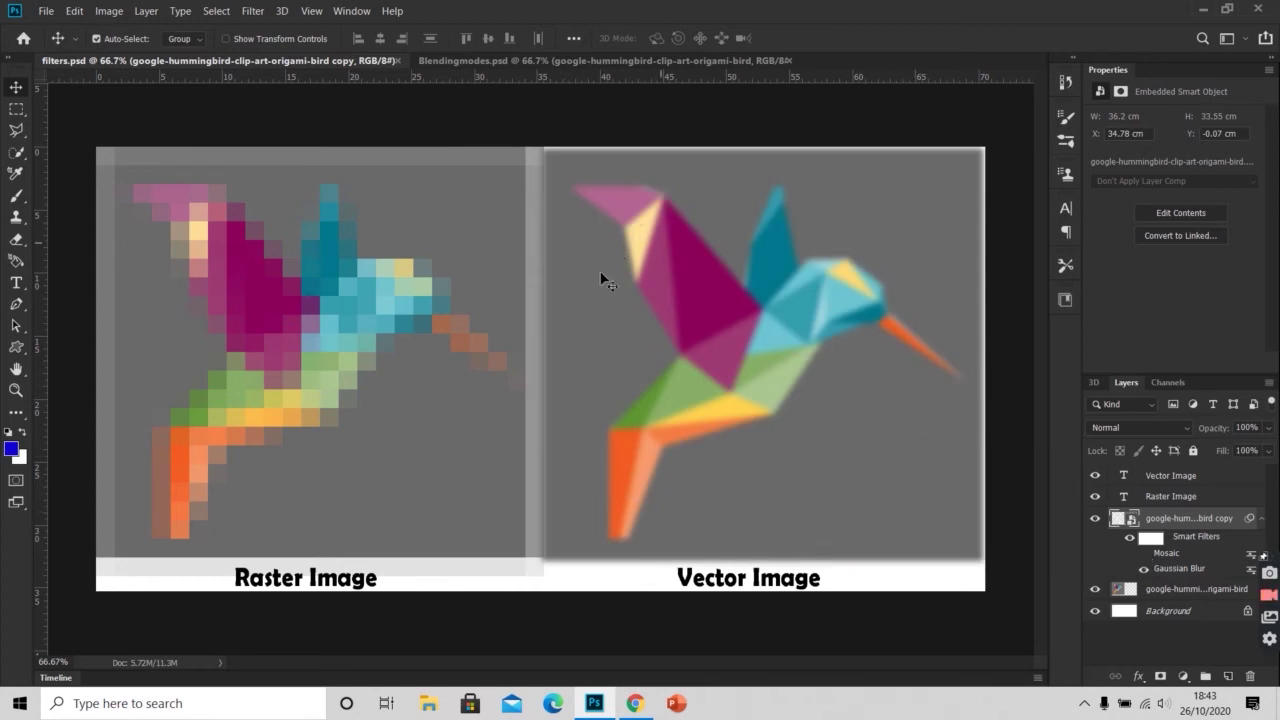
{"action": "left_click", "coordinate": [1144, 553]}
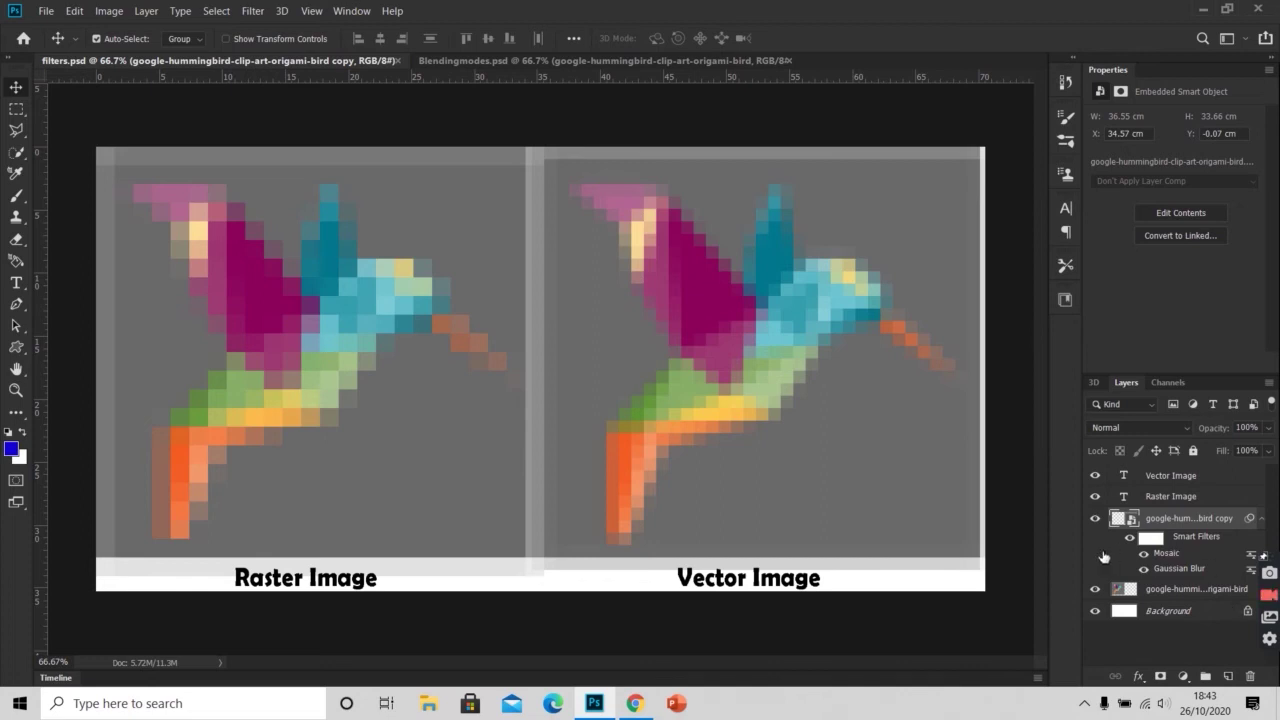
{"action": "left_click", "coordinate": [396, 60]}
- Close filters.psd without saving, check the Blendingmodes layers' visibility, and select the crumpled paper layer
{"action": "left_click", "coordinate": [684, 277]}
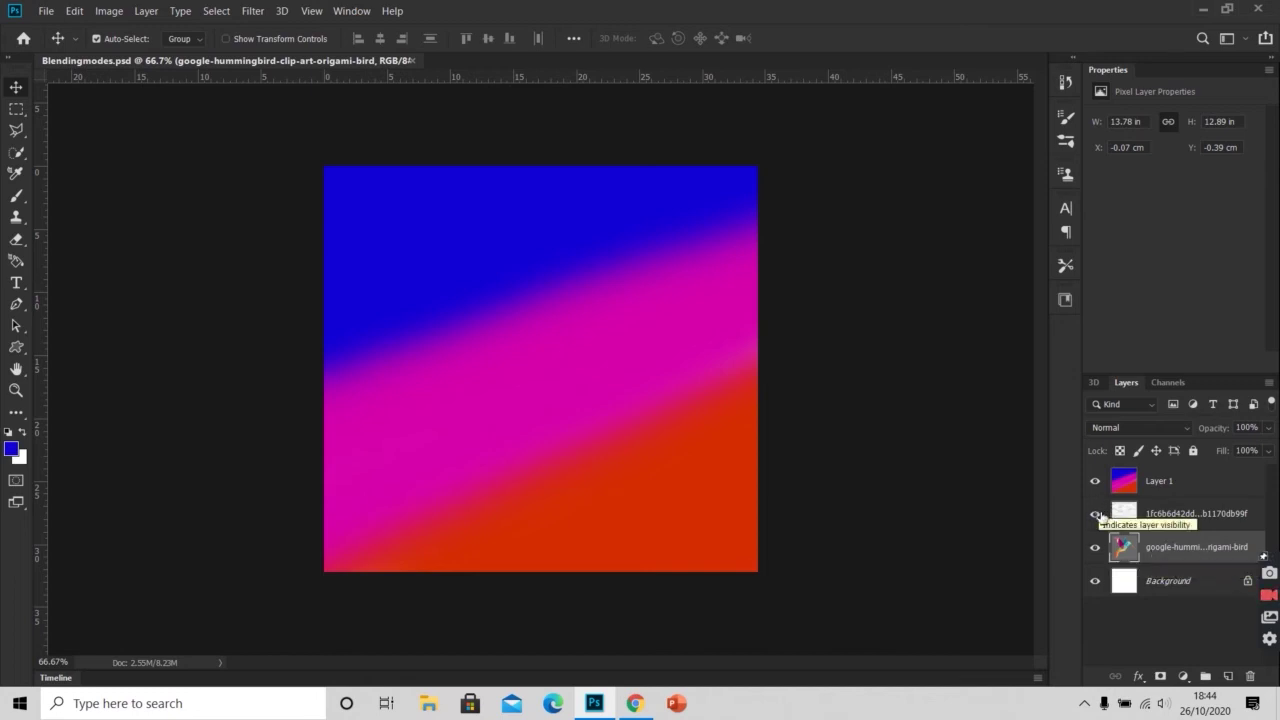
{"action": "left_click", "coordinate": [1095, 514]}
{"action": "left_click", "coordinate": [1095, 481]}
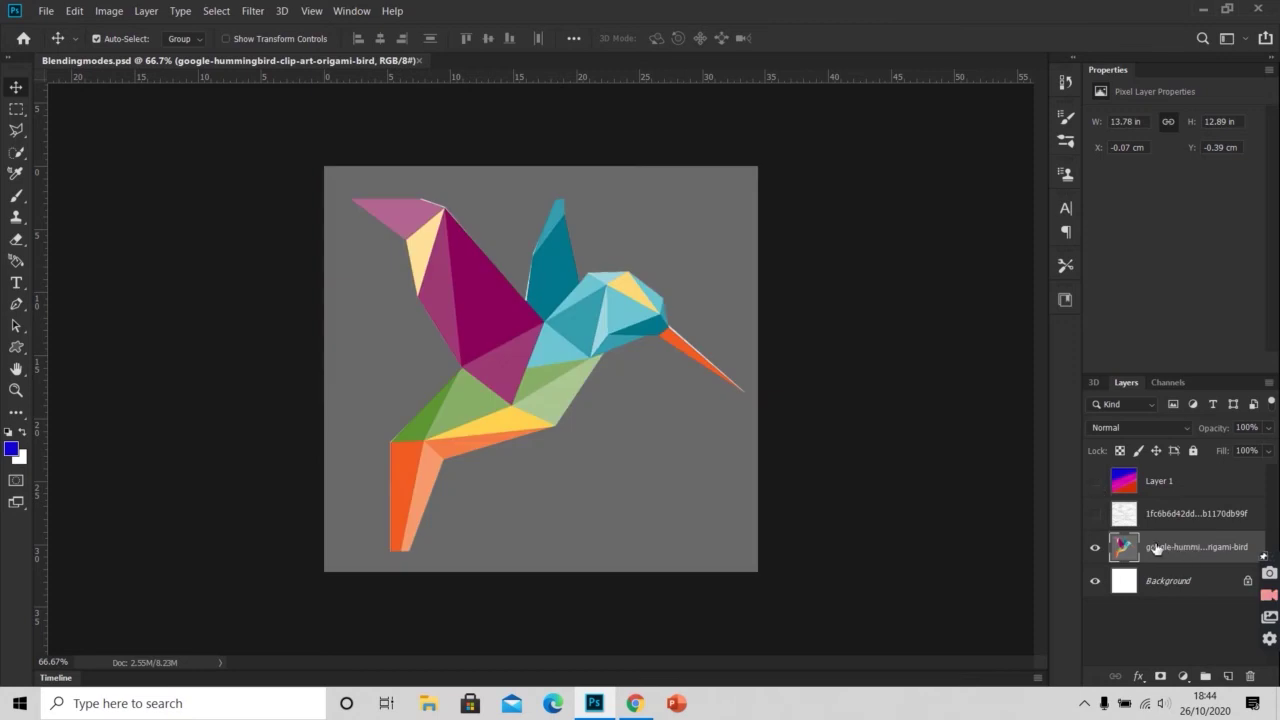
{"action": "left_click", "coordinate": [1096, 515]}
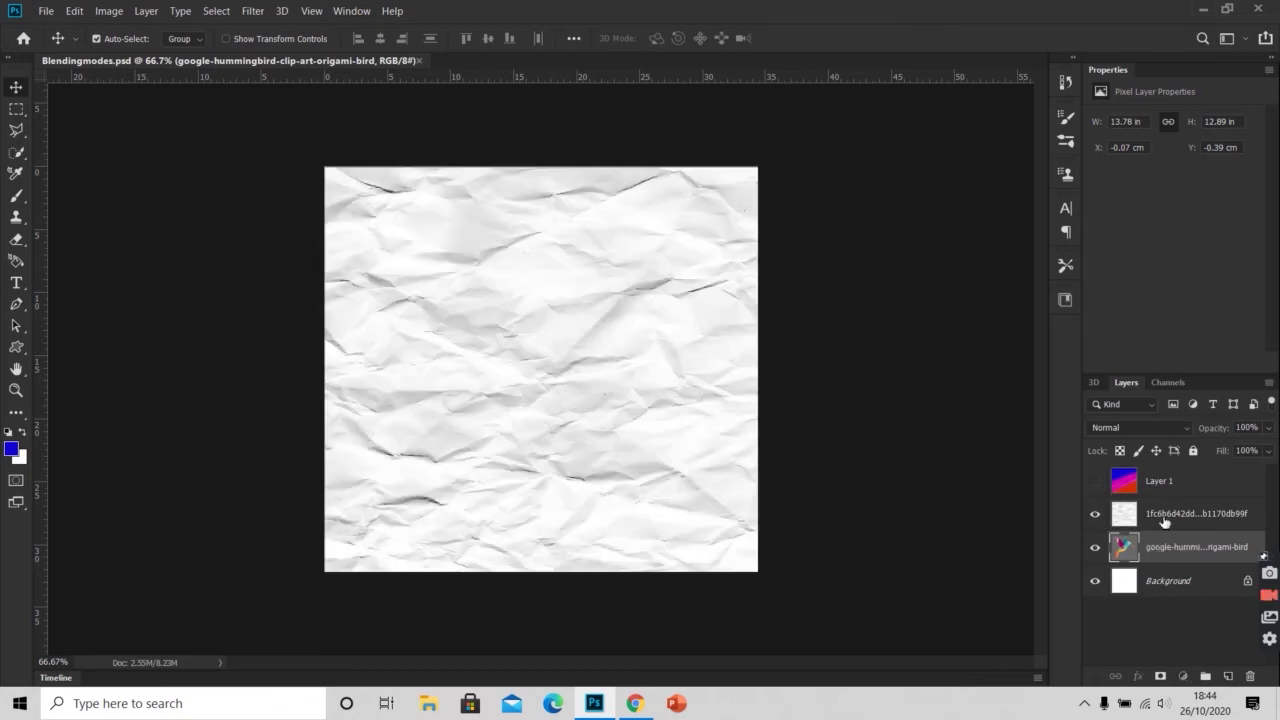
{"action": "left_click", "coordinate": [1164, 518]}
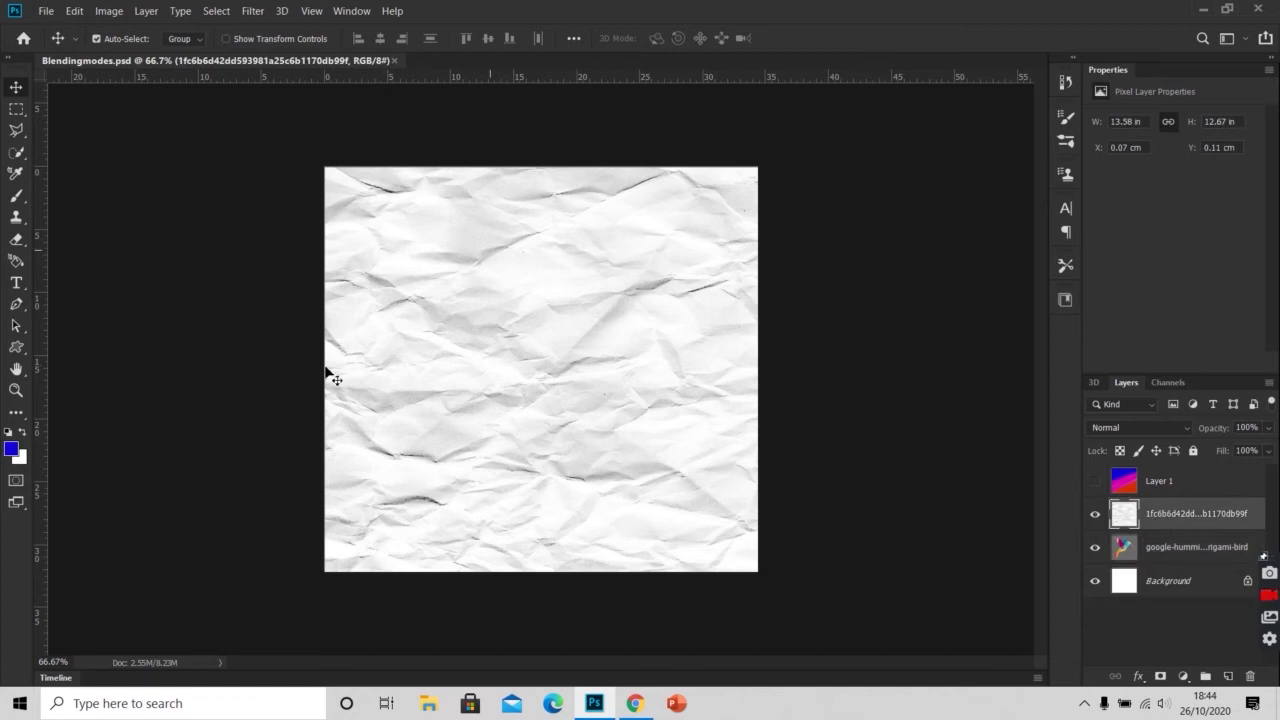
{"action": "left_click", "coordinate": [1095, 481]}
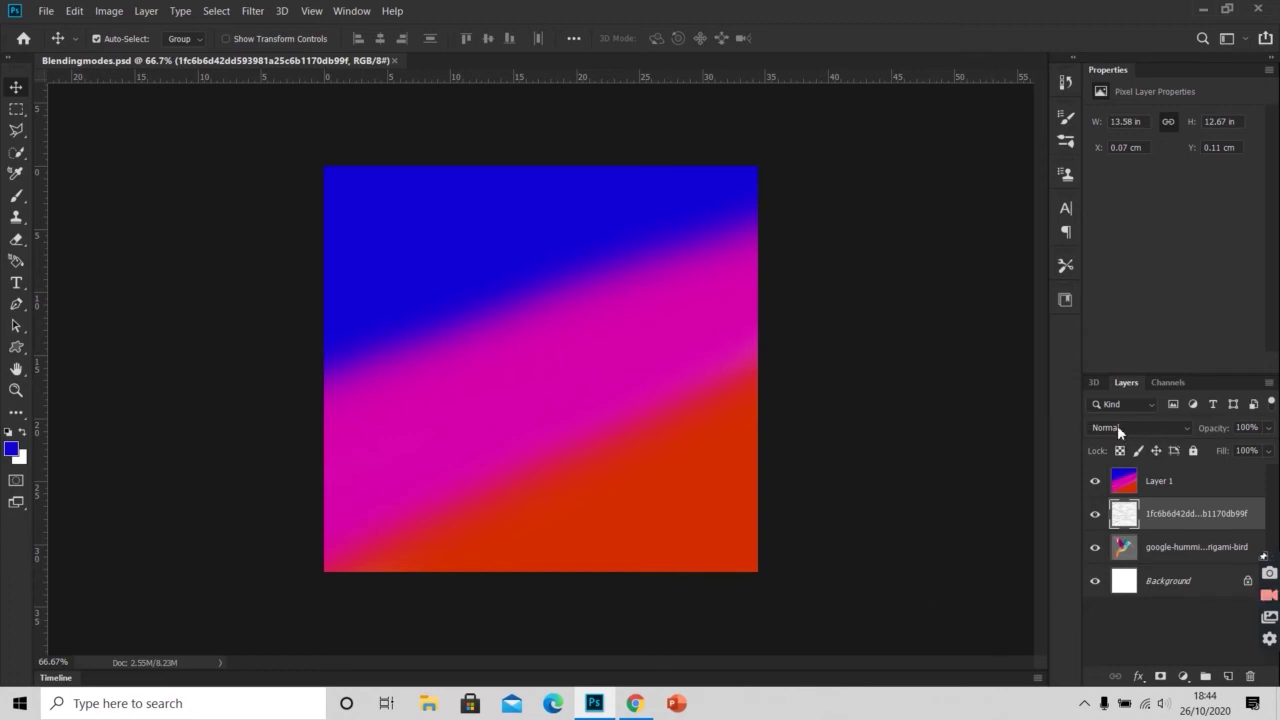
{"action": "left_click", "coordinate": [1186, 428]}
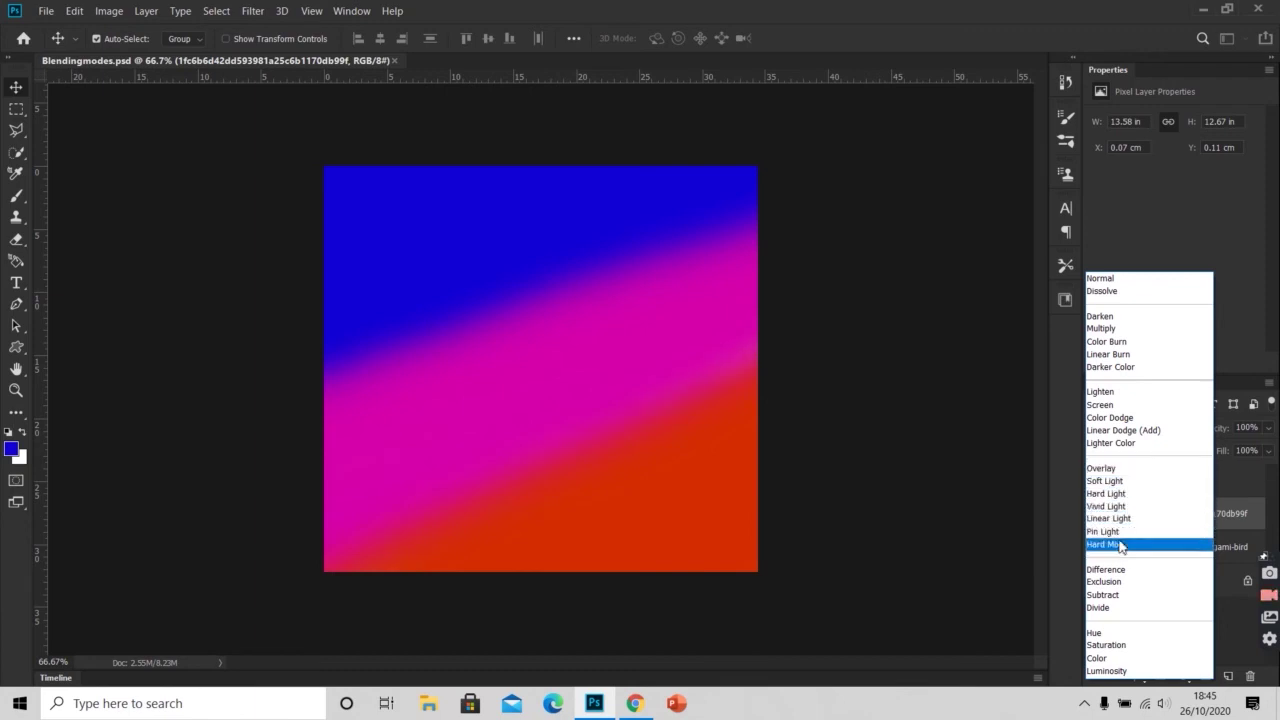
{"action": "key", "text": "Up"}
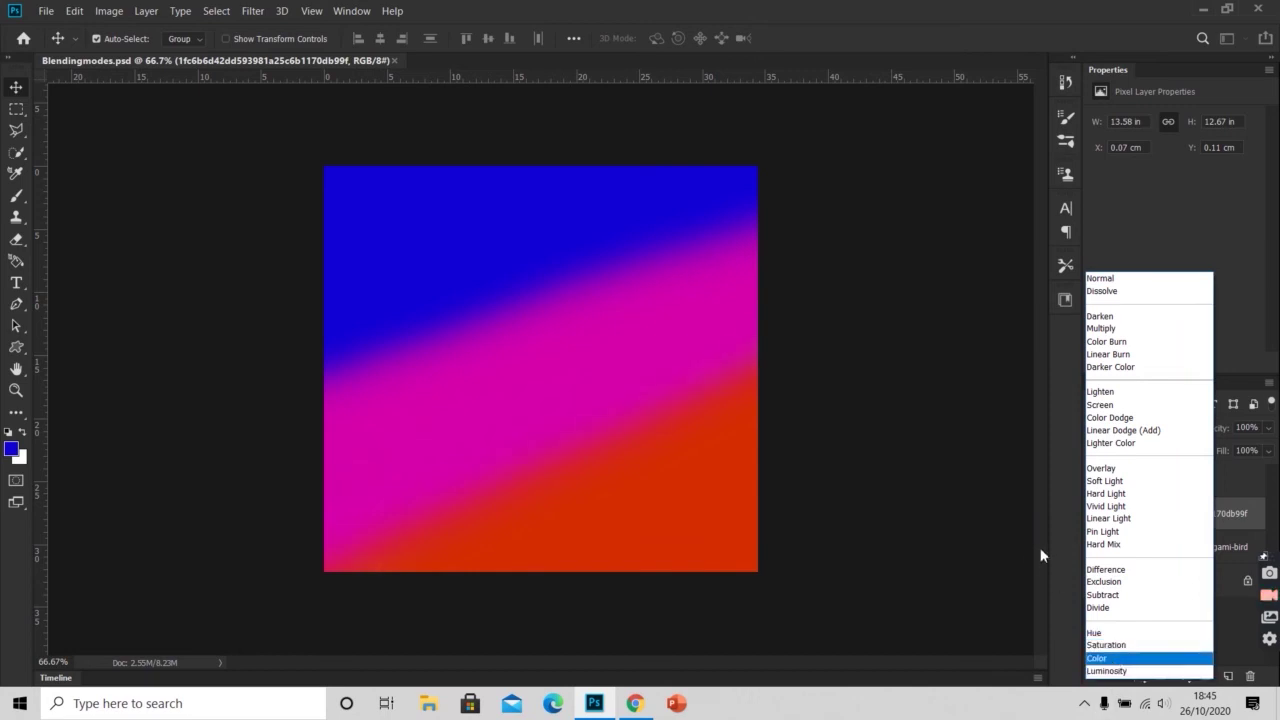
{"action": "left_click", "coordinate": [1059, 497]}
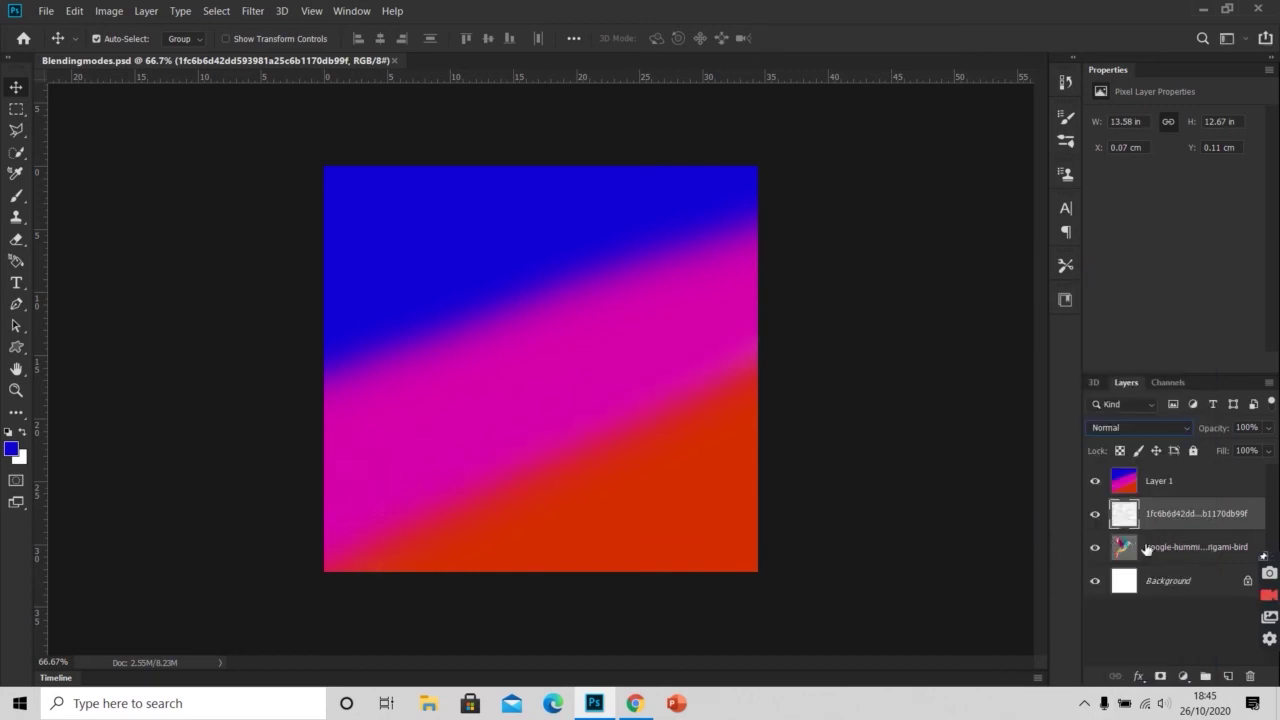
- Hide the gradient Layer 1 and make the crumpled paper layer active
{"action": "left_click", "coordinate": [1095, 482]}
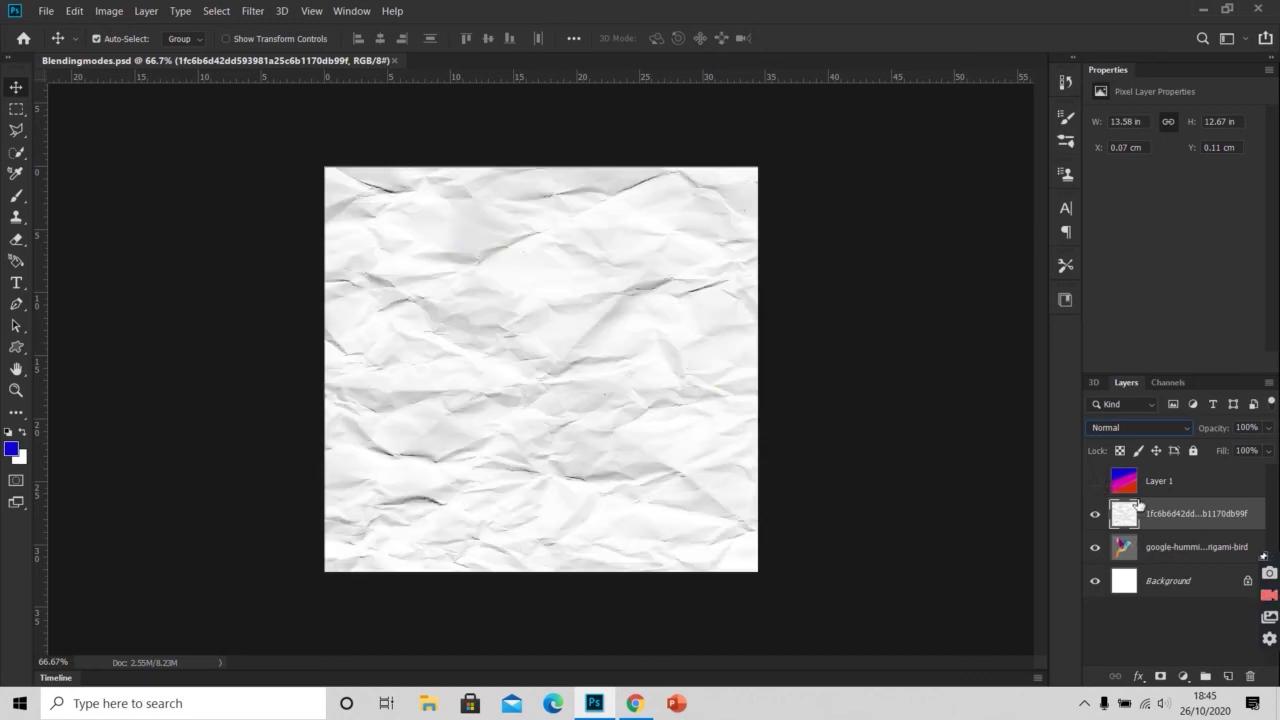
{"action": "left_click", "coordinate": [1097, 485]}
{"action": "left_click", "coordinate": [1097, 485]}
{"action": "left_click", "coordinate": [1171, 553]}
{"action": "left_click", "coordinate": [1172, 517]}
- Test a lower opacity on the crumpled paper layer, then set it back to 100%
{"action": "left_click_drag", "start_coordinate": [1218, 435], "coordinate": [1171, 441]}
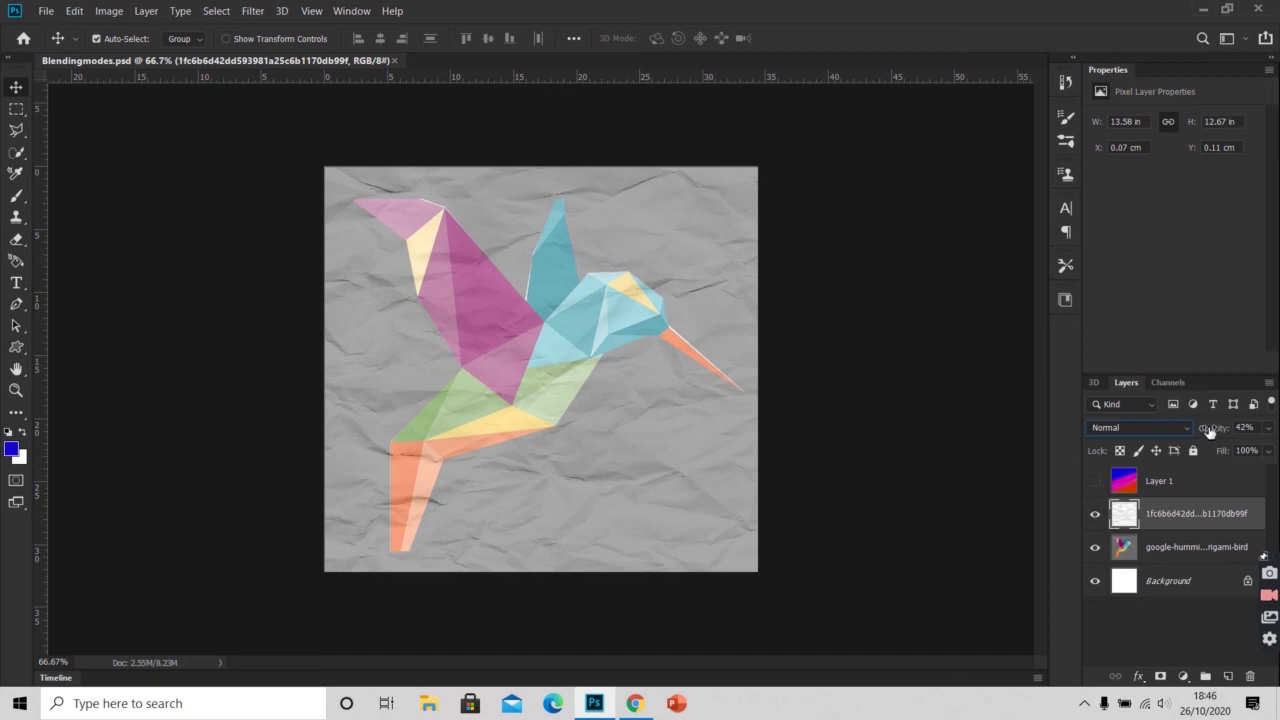
{"action": "double_click", "coordinate": [1244, 427]}
{"action": "type", "text": "100"}
{"action": "key", "text": "Return"}
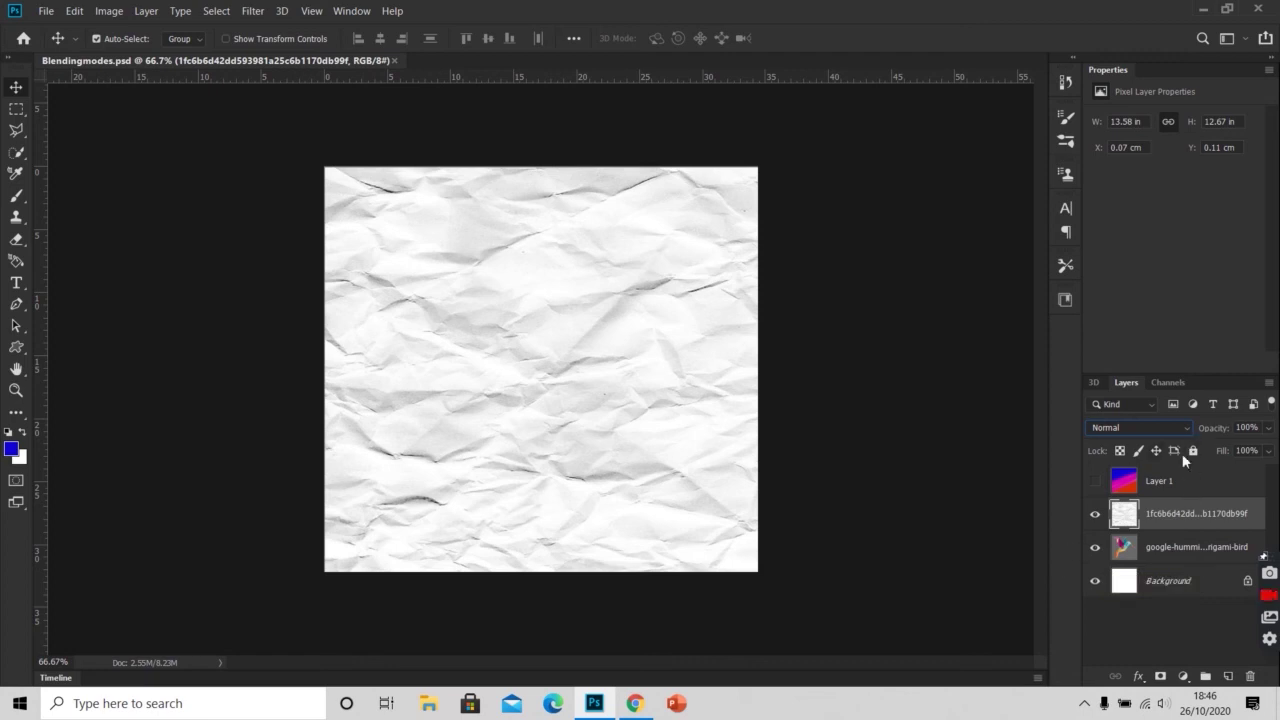
- Set the crumpled paper layer's blend mode to Multiply after briefly trying Overlay
{"action": "left_click", "coordinate": [1181, 427]}
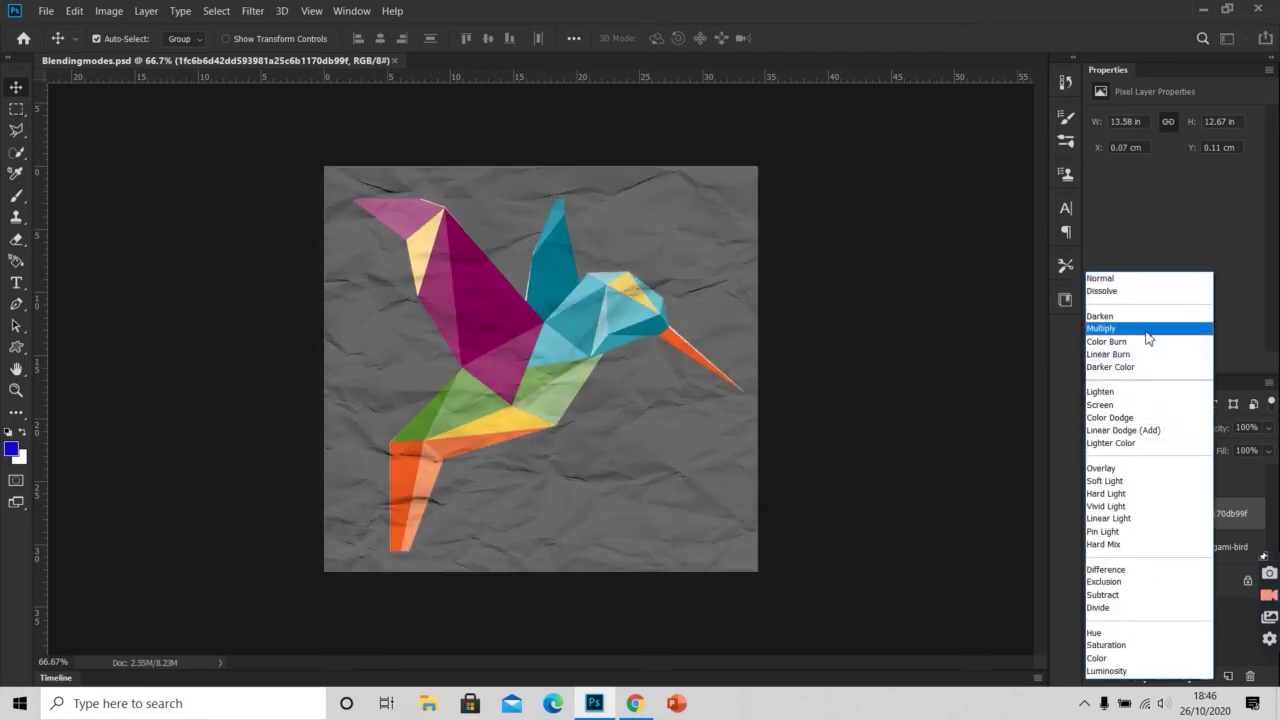
{"action": "left_click", "coordinate": [1148, 332]}
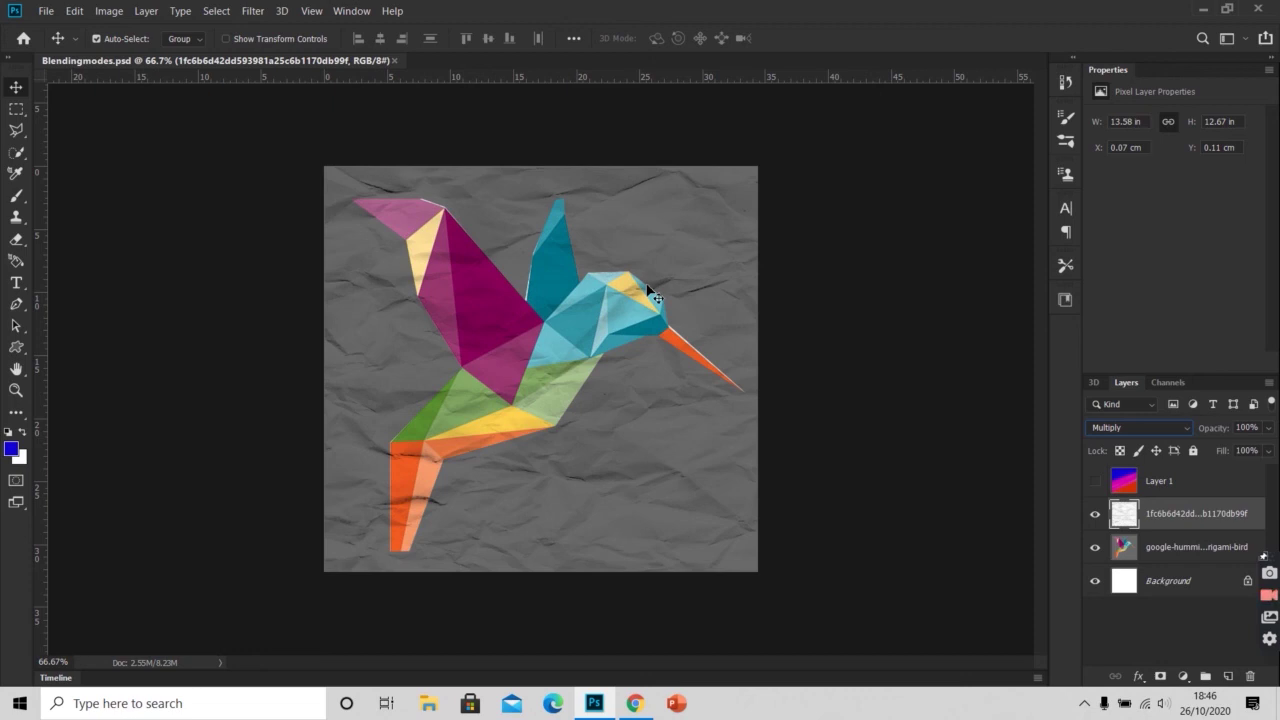
{"action": "left_click", "coordinate": [1165, 432]}
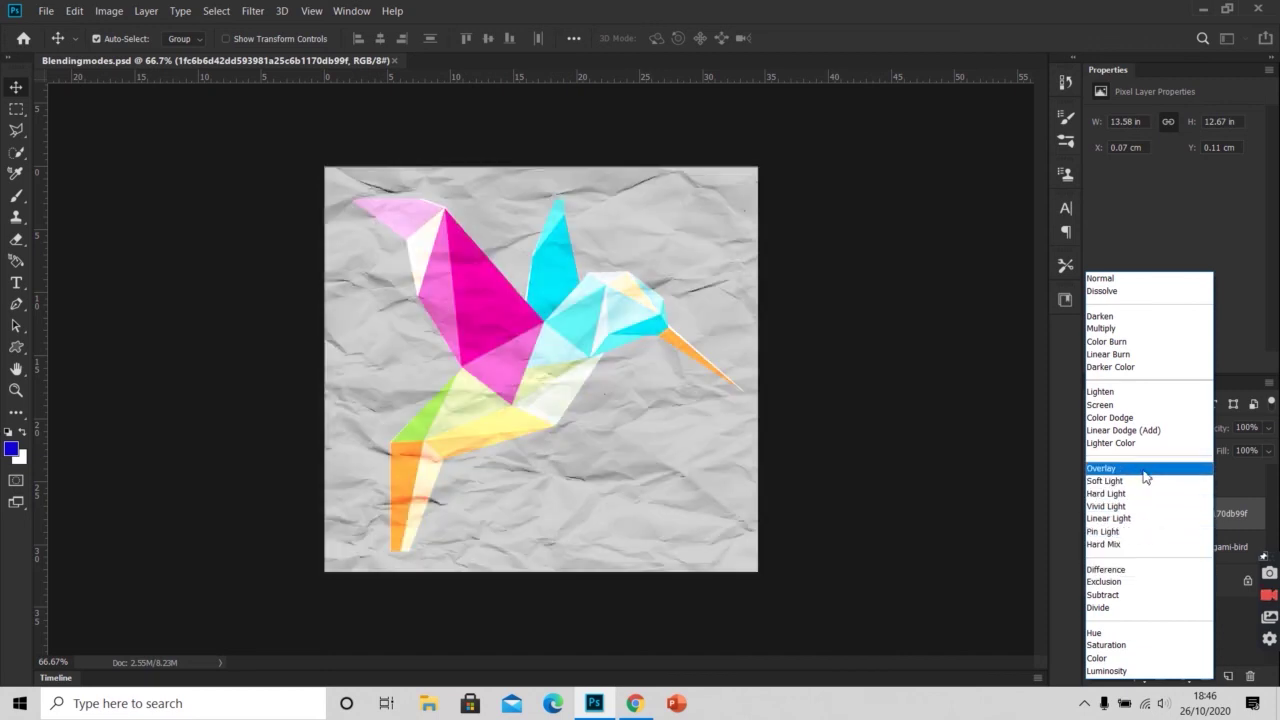
{"action": "left_click", "coordinate": [1146, 478]}
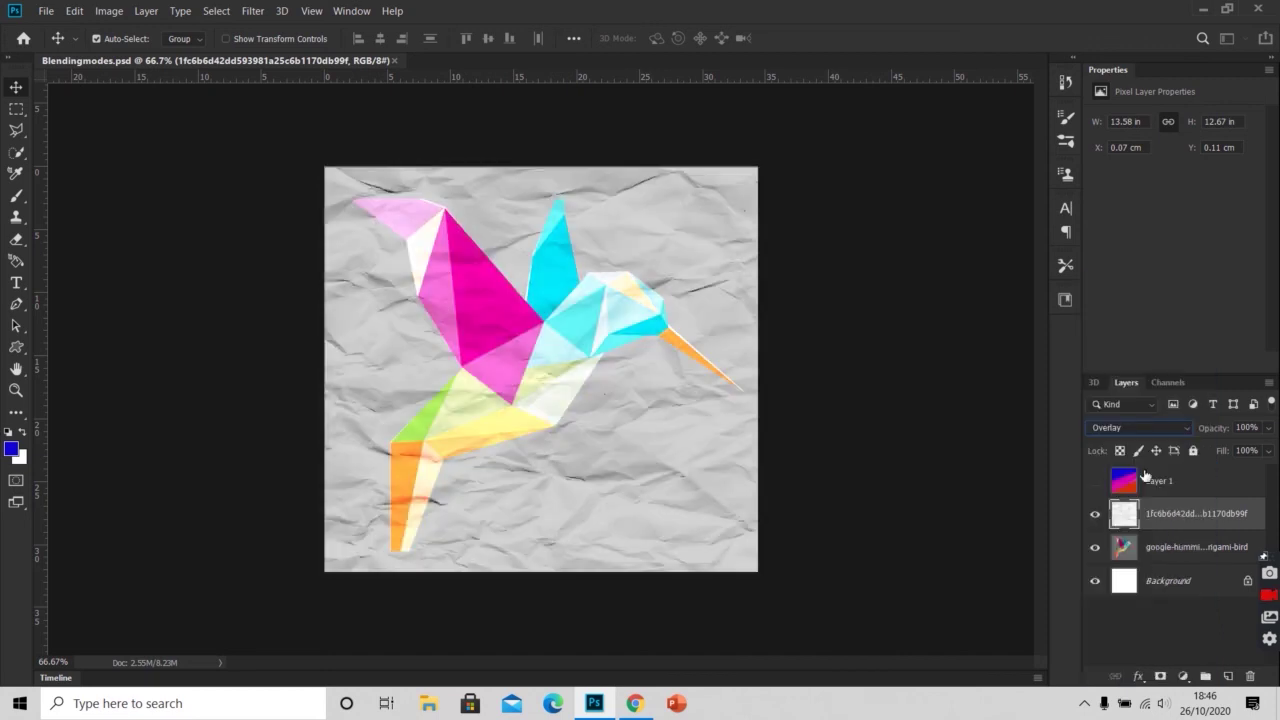
{"action": "left_click", "coordinate": [1175, 426]}
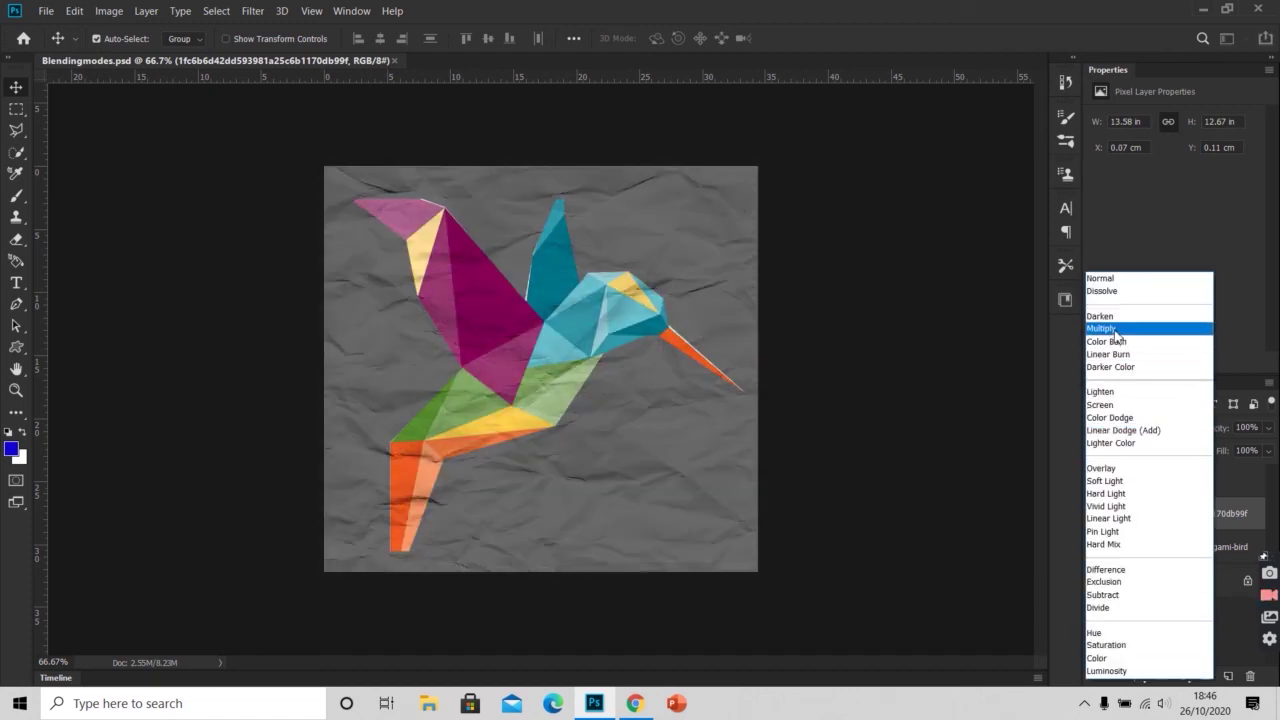
{"action": "left_click", "coordinate": [1116, 334]}
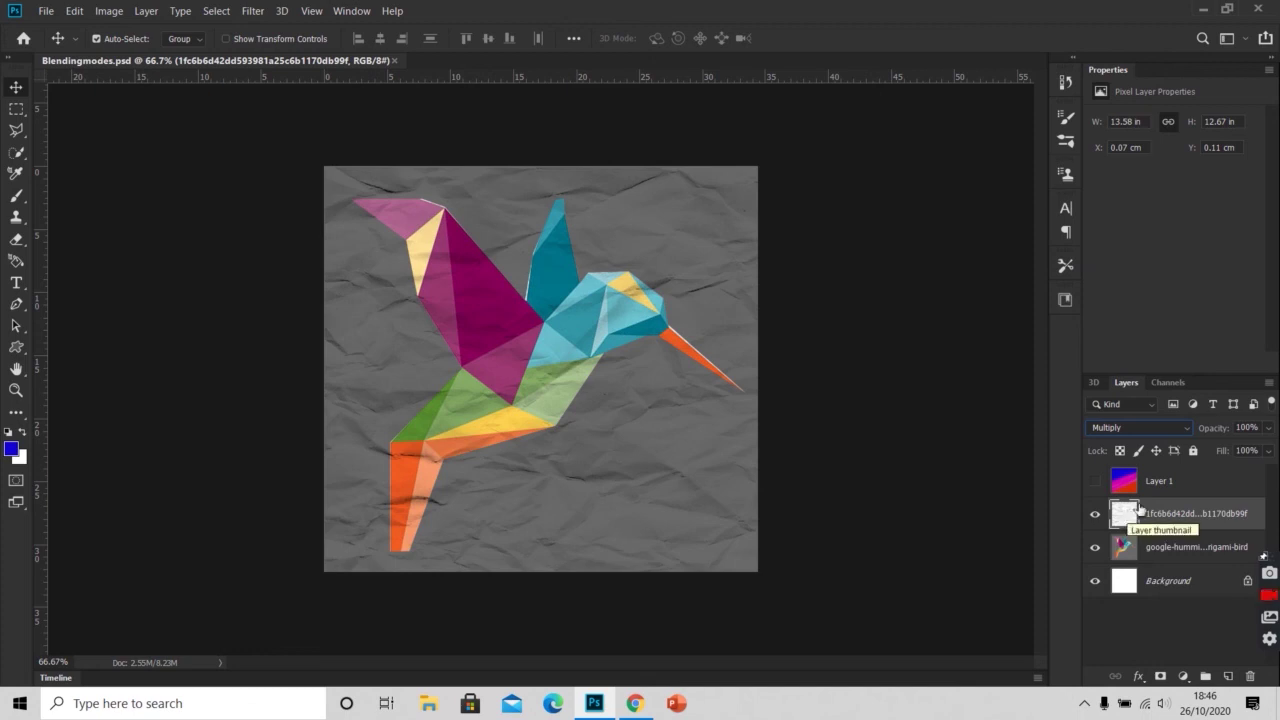
- Show and select gradient Layer 1, blending it in Screen mode at 43% opacity
{"action": "left_click", "coordinate": [1096, 486]}
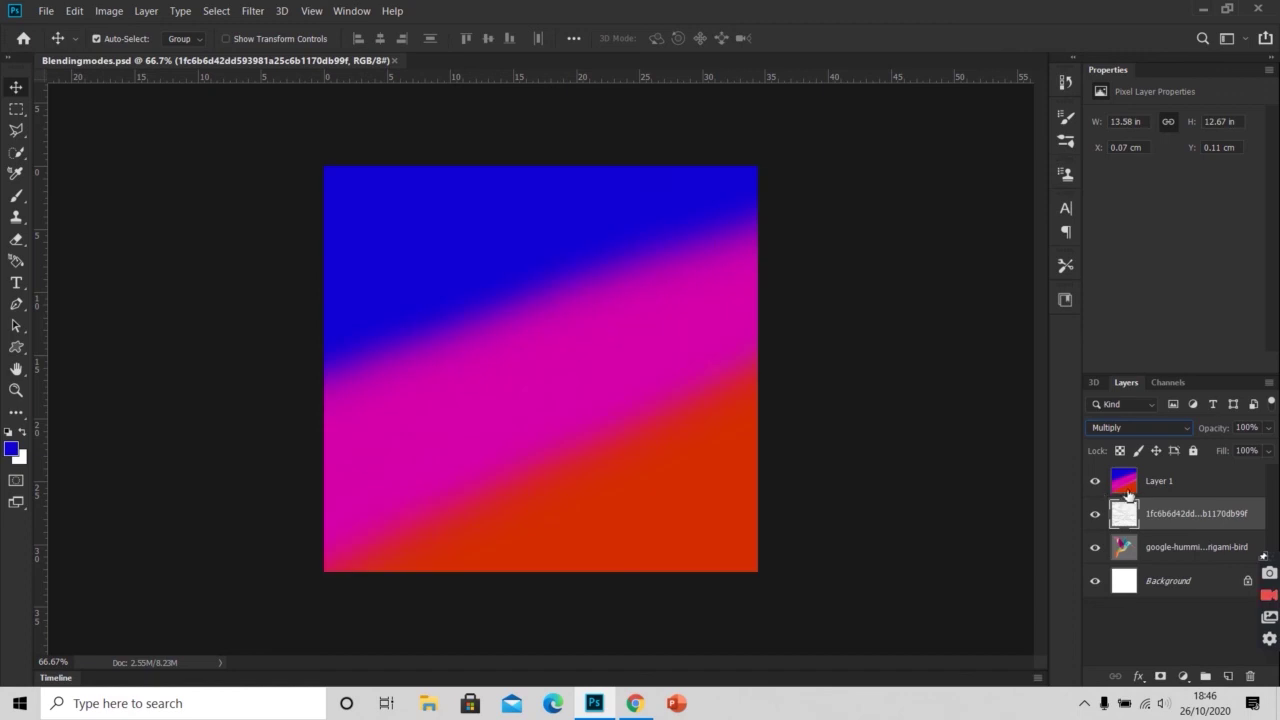
{"action": "left_click", "coordinate": [1163, 485]}
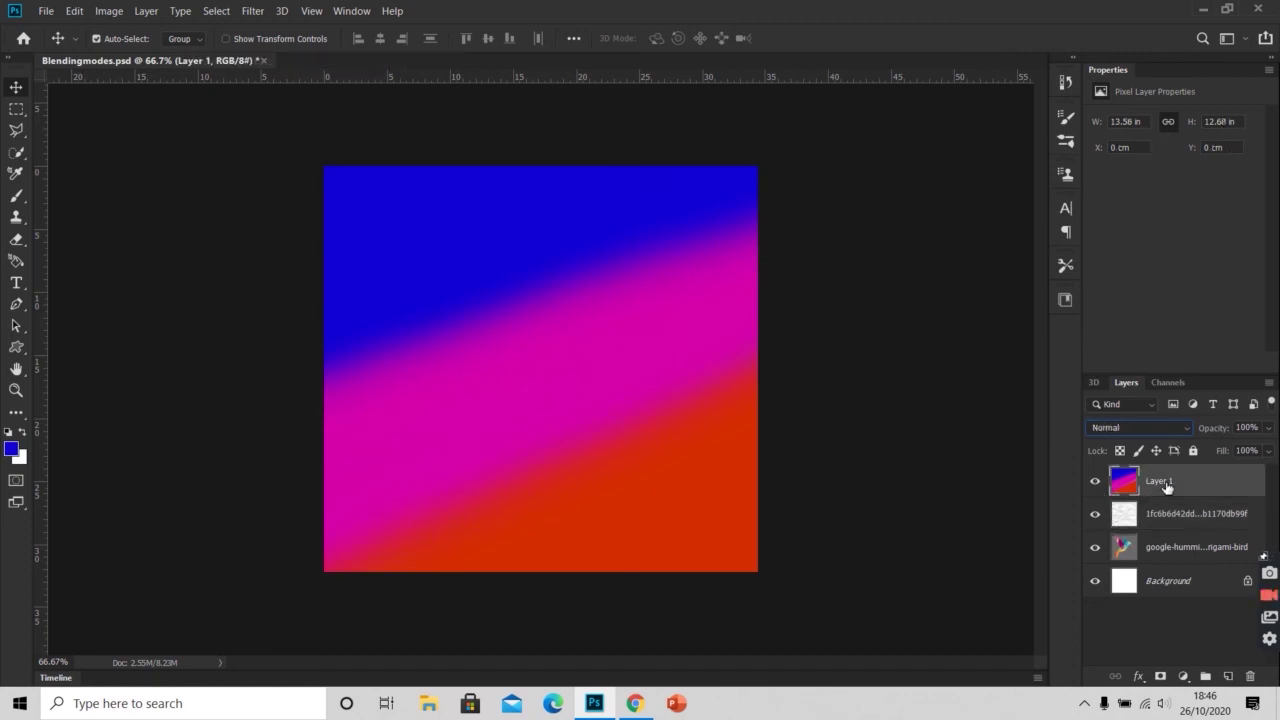
{"action": "left_click", "coordinate": [1154, 430]}
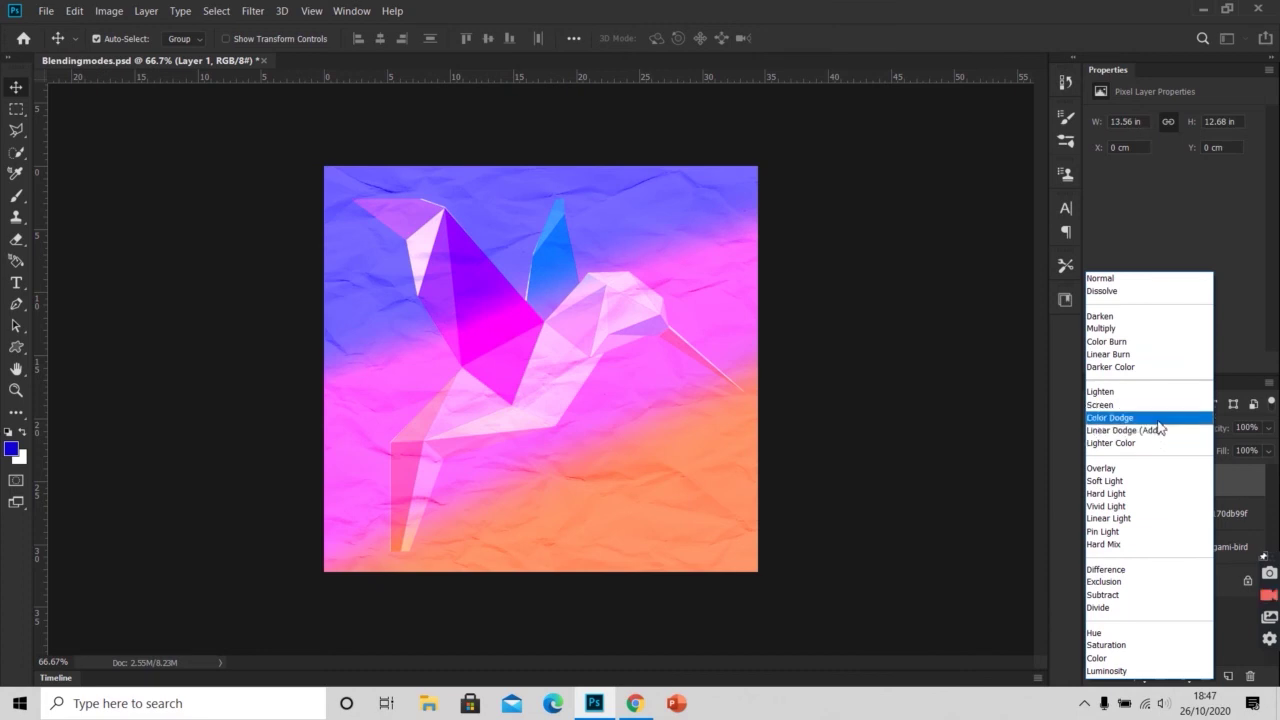
{"action": "left_click", "coordinate": [1161, 405]}
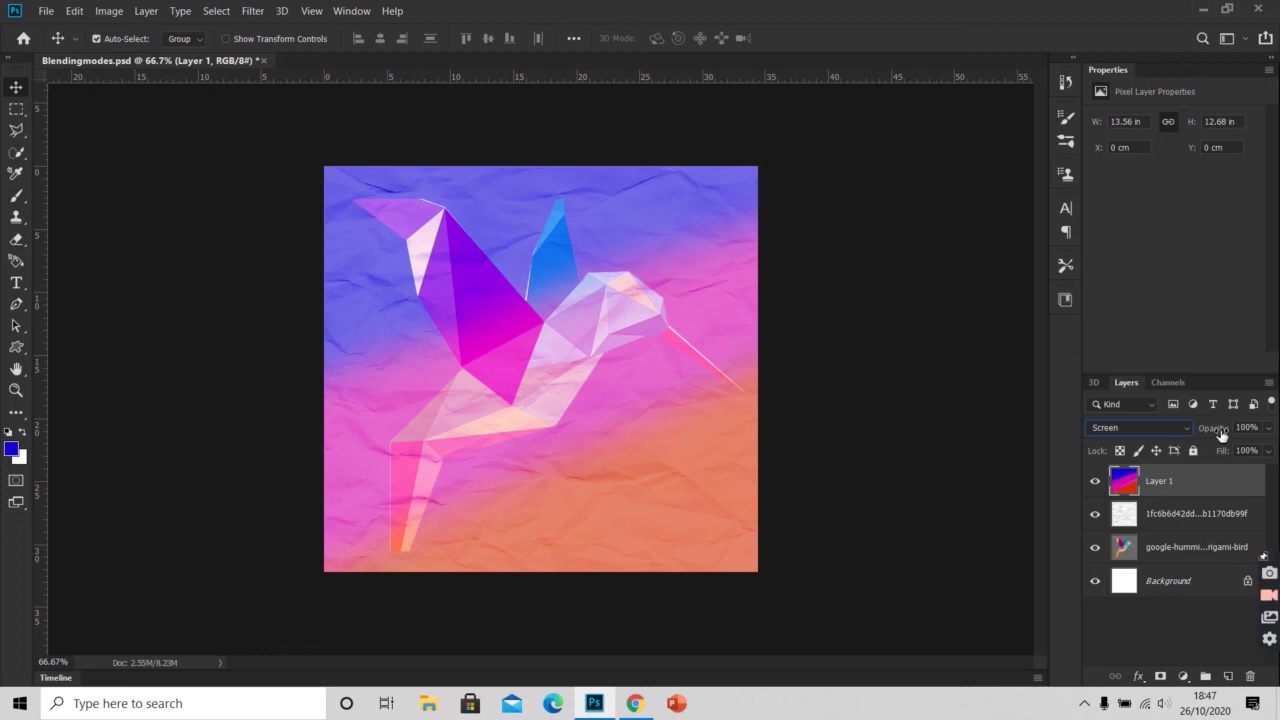
{"action": "mouse_move", "coordinate": [1220, 435]}
{"action": "left_mouse_down"}
{"action": "mouse_move", "coordinate": [1195, 432]}
{"action": "mouse_move", "coordinate": [1220, 439]}
{"action": "left_mouse_up"}
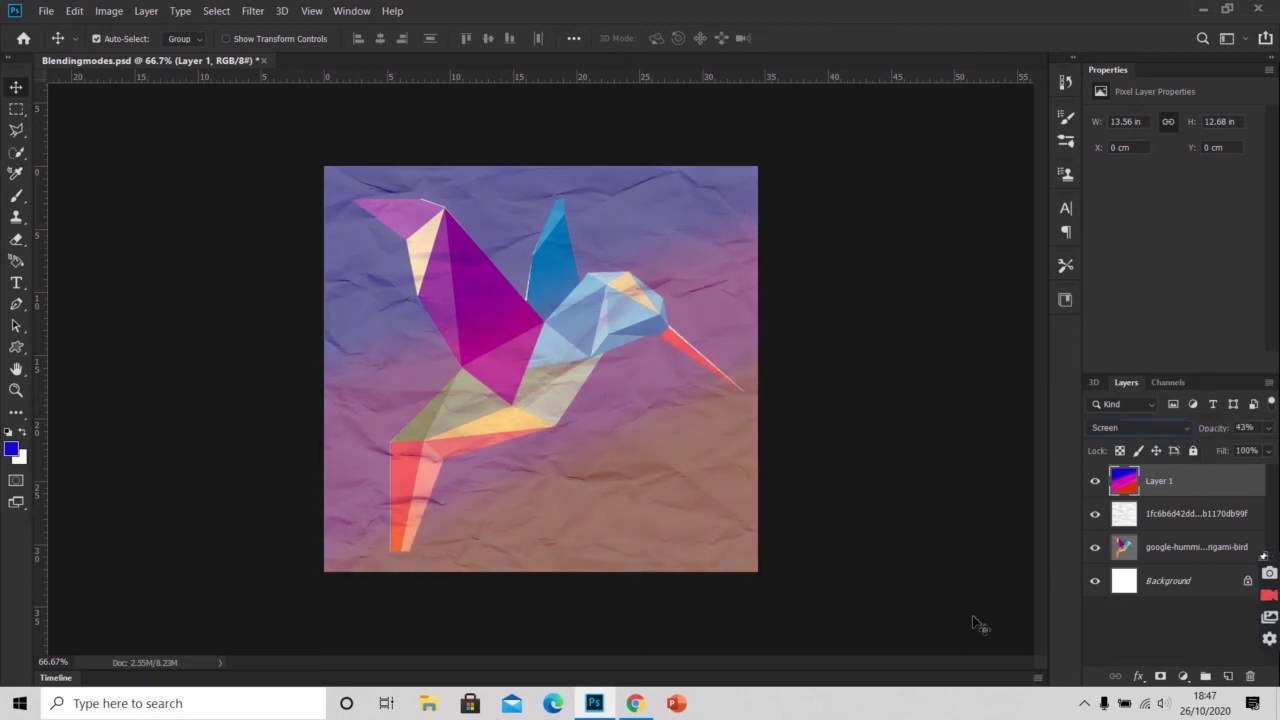